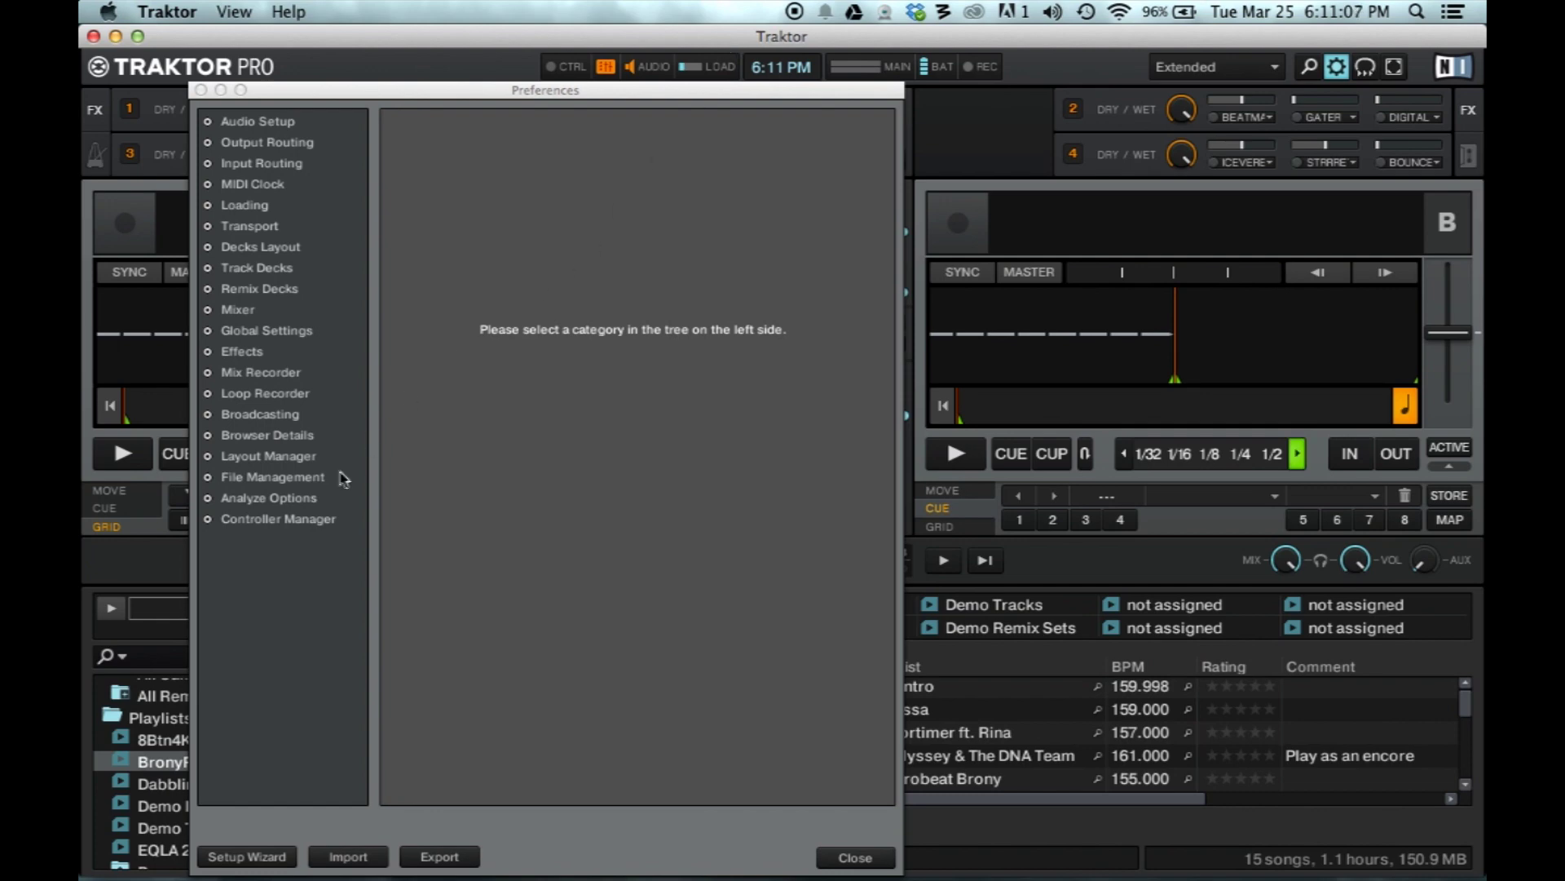
Open the Controller Manager and look through the existing Generic MIDI device mappings.
{"action": "left_click", "coordinate": [298, 523]}
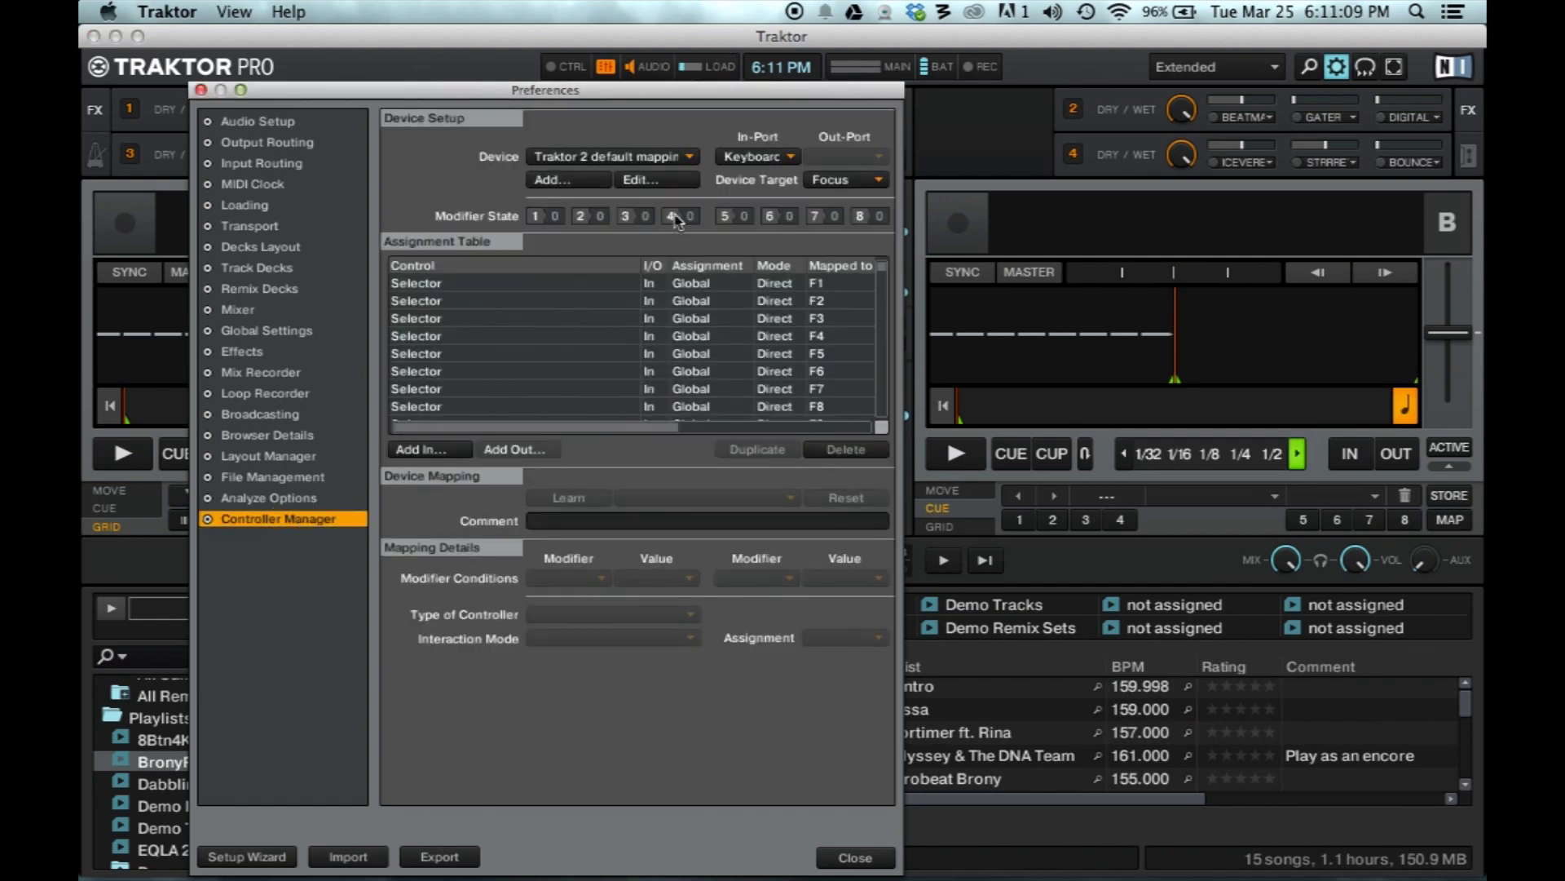
{"action": "left_click", "coordinate": [691, 157]}
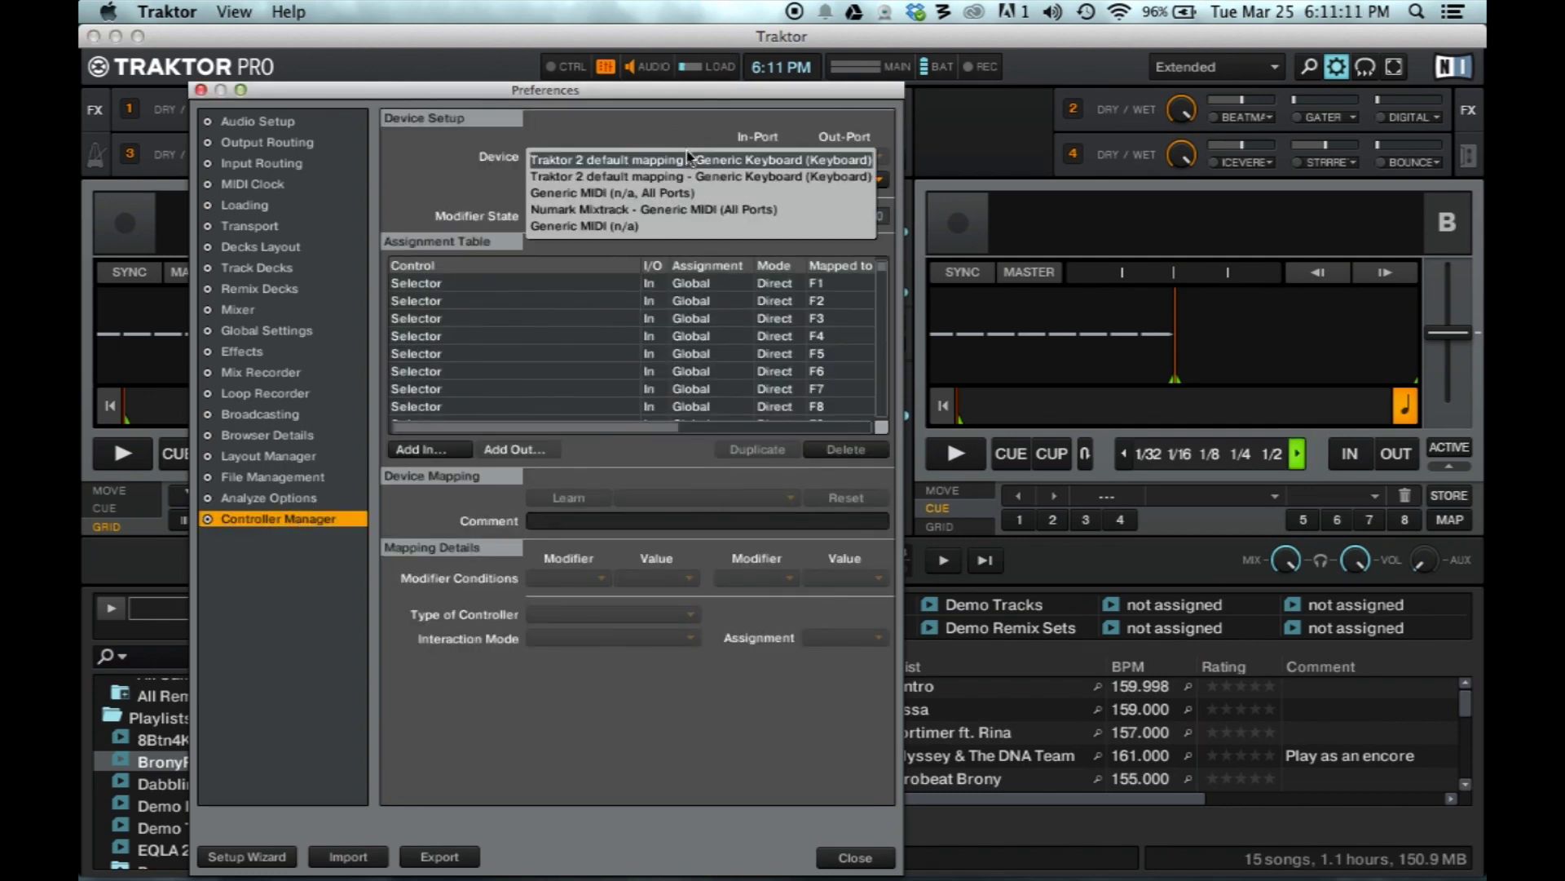
{"action": "left_click", "coordinate": [655, 229]}
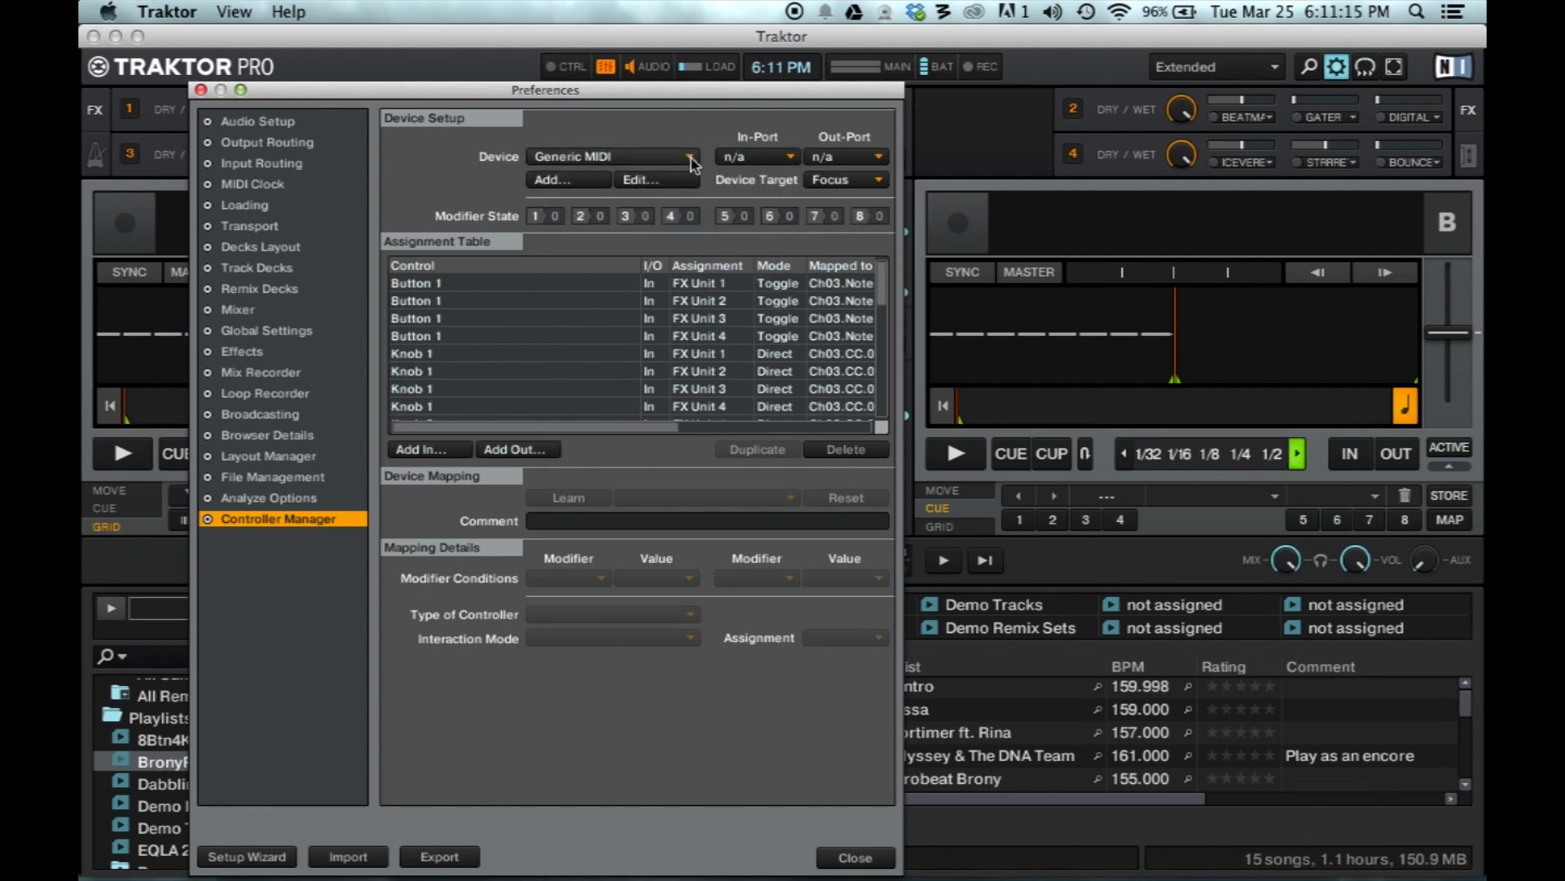
{"action": "left_click", "coordinate": [691, 158]}
{"action": "left_click", "coordinate": [665, 191]}
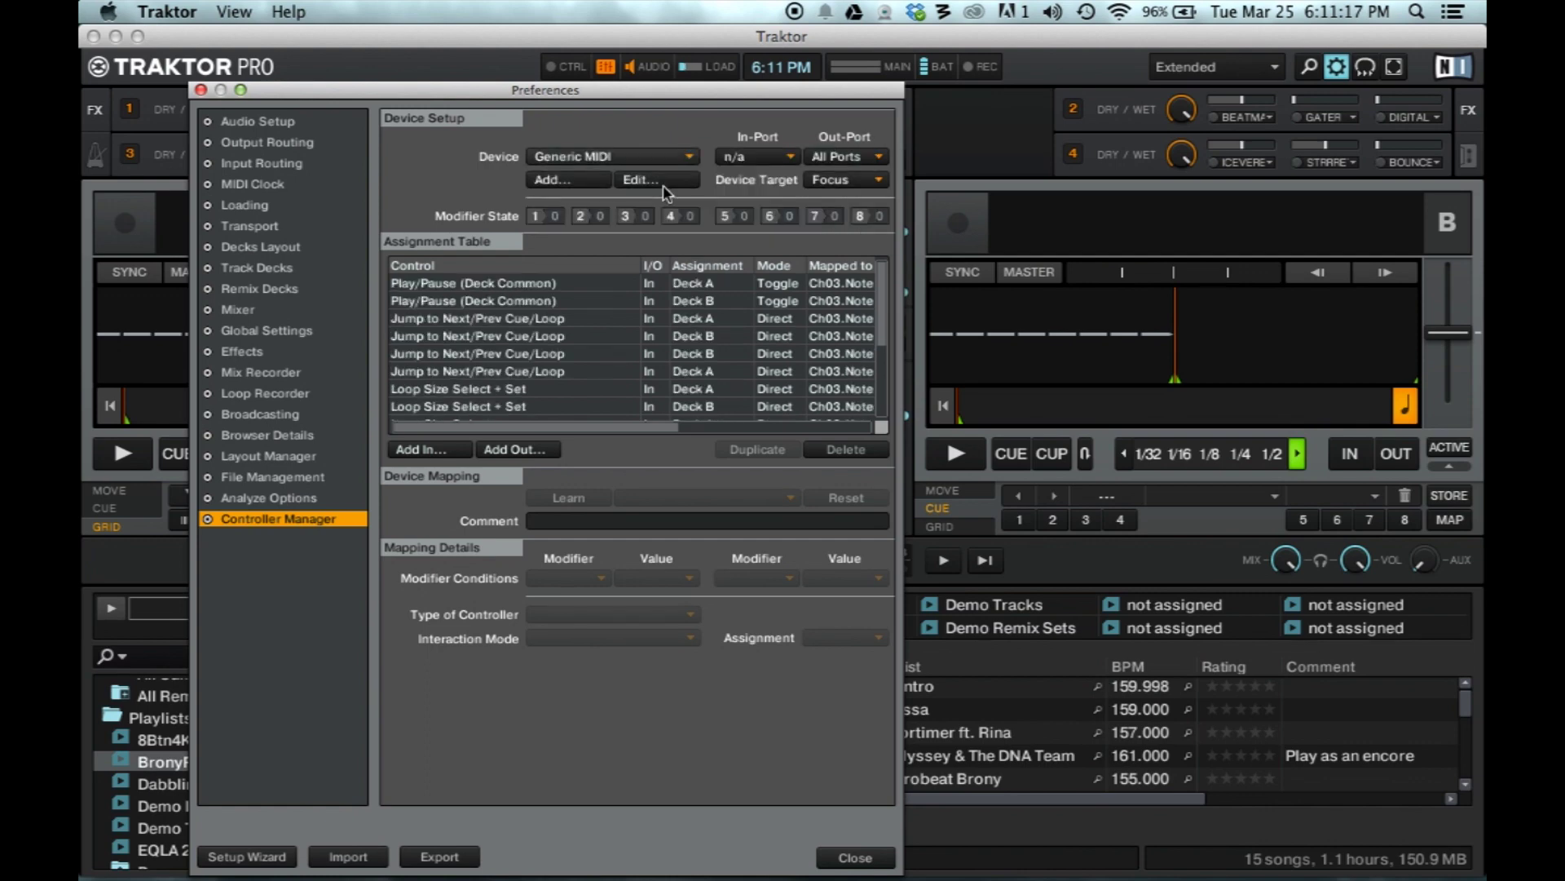
{"action": "left_click", "coordinate": [688, 156]}
{"action": "left_click", "coordinate": [650, 126]}
Add a Generic MIDI device with In-Port and Out-Port both set to Oxygen 25.
{"action": "left_click", "coordinate": [607, 178]}
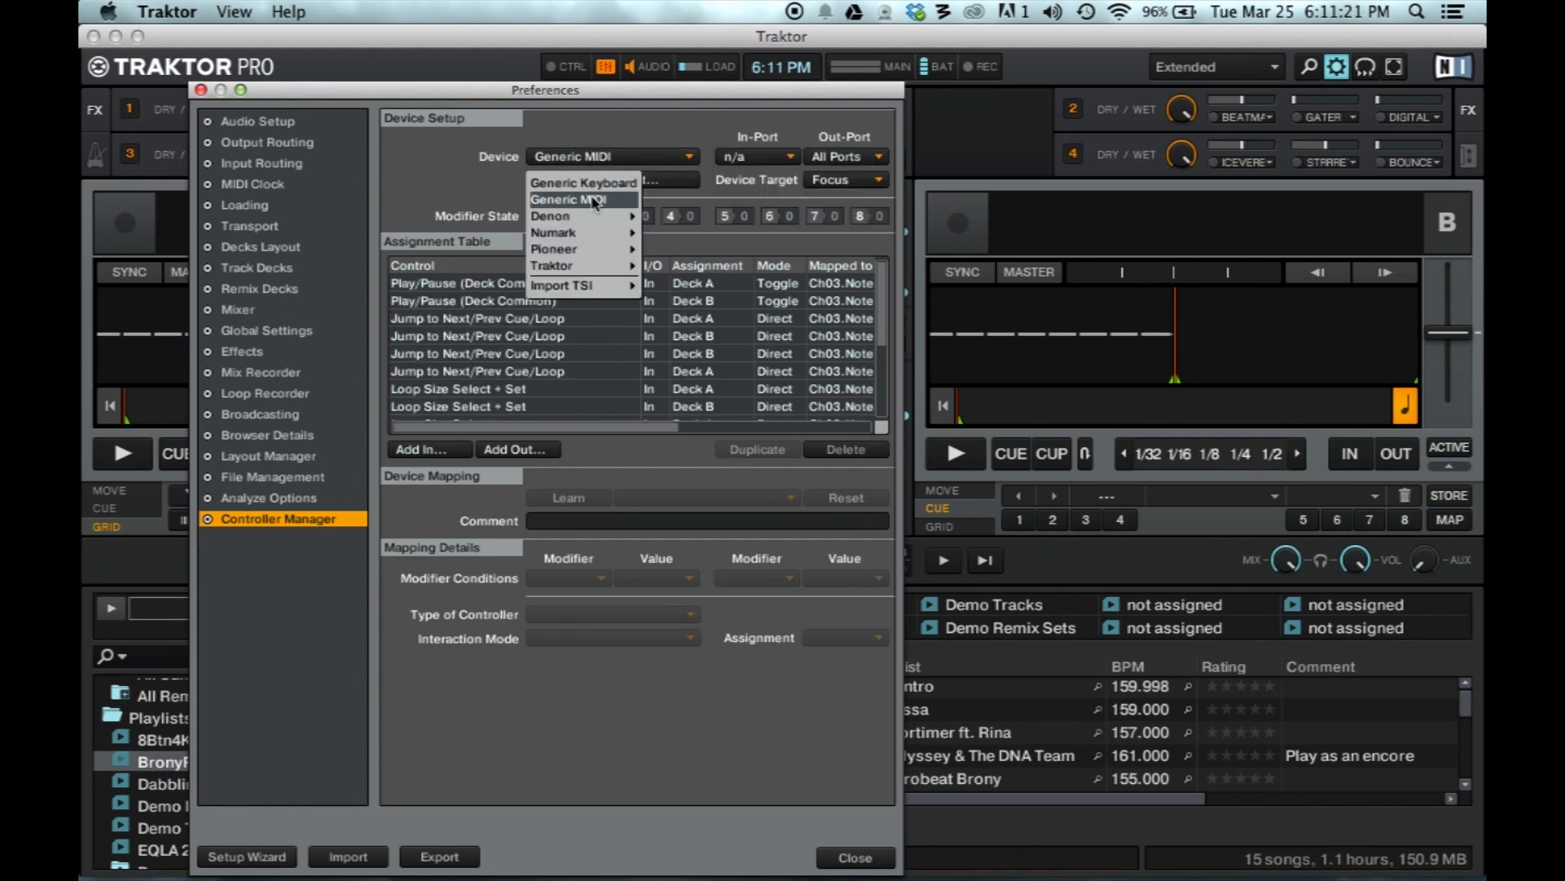
{"action": "left_click", "coordinate": [627, 202]}
{"action": "left_click", "coordinate": [798, 160]}
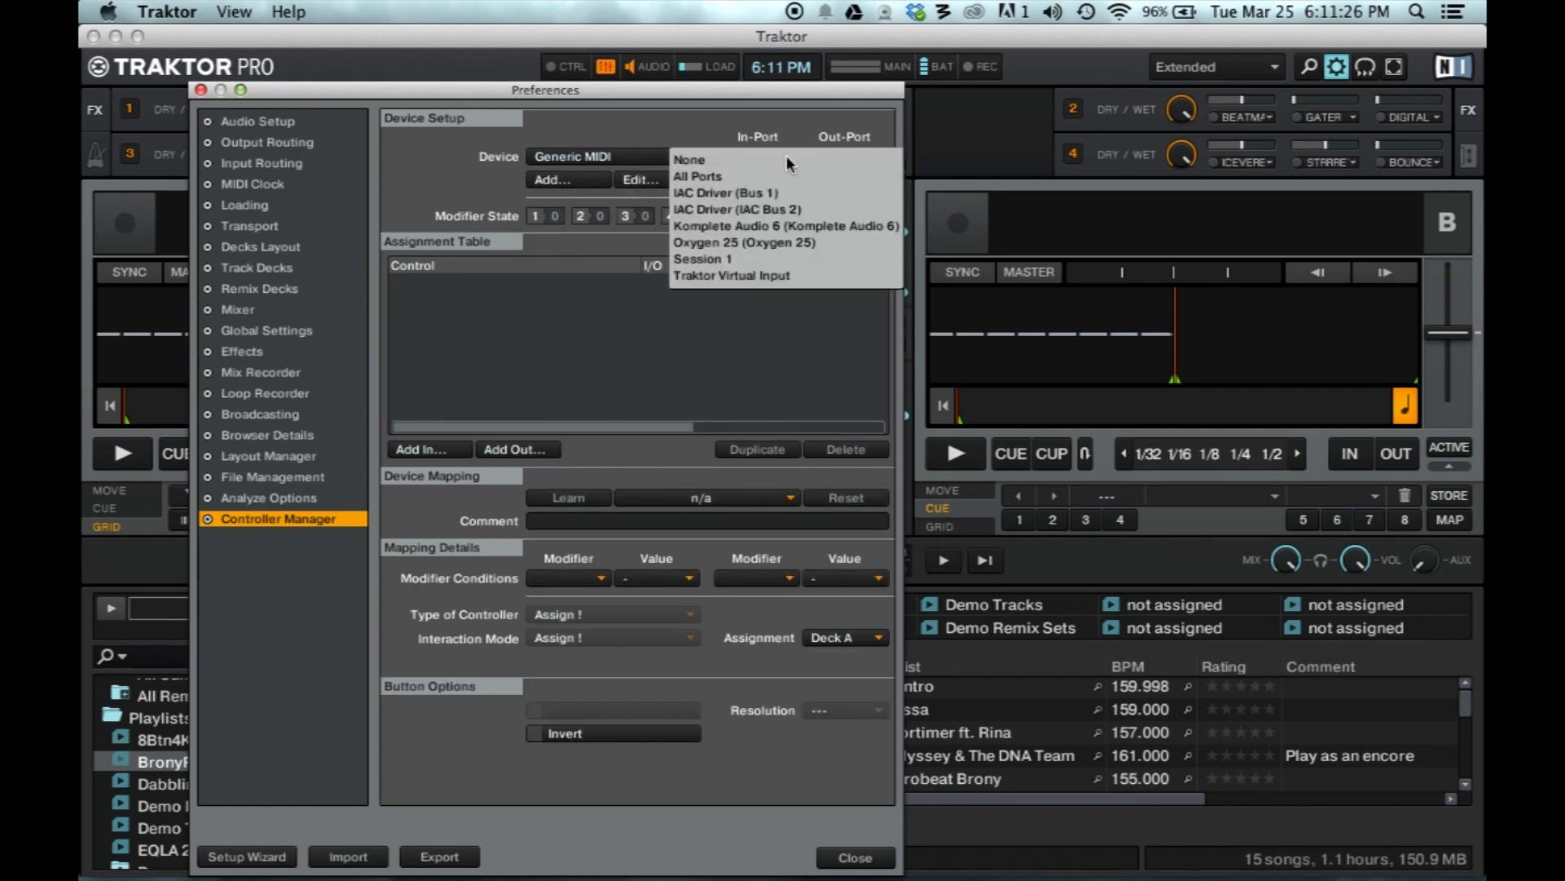
{"action": "left_click", "coordinate": [850, 243]}
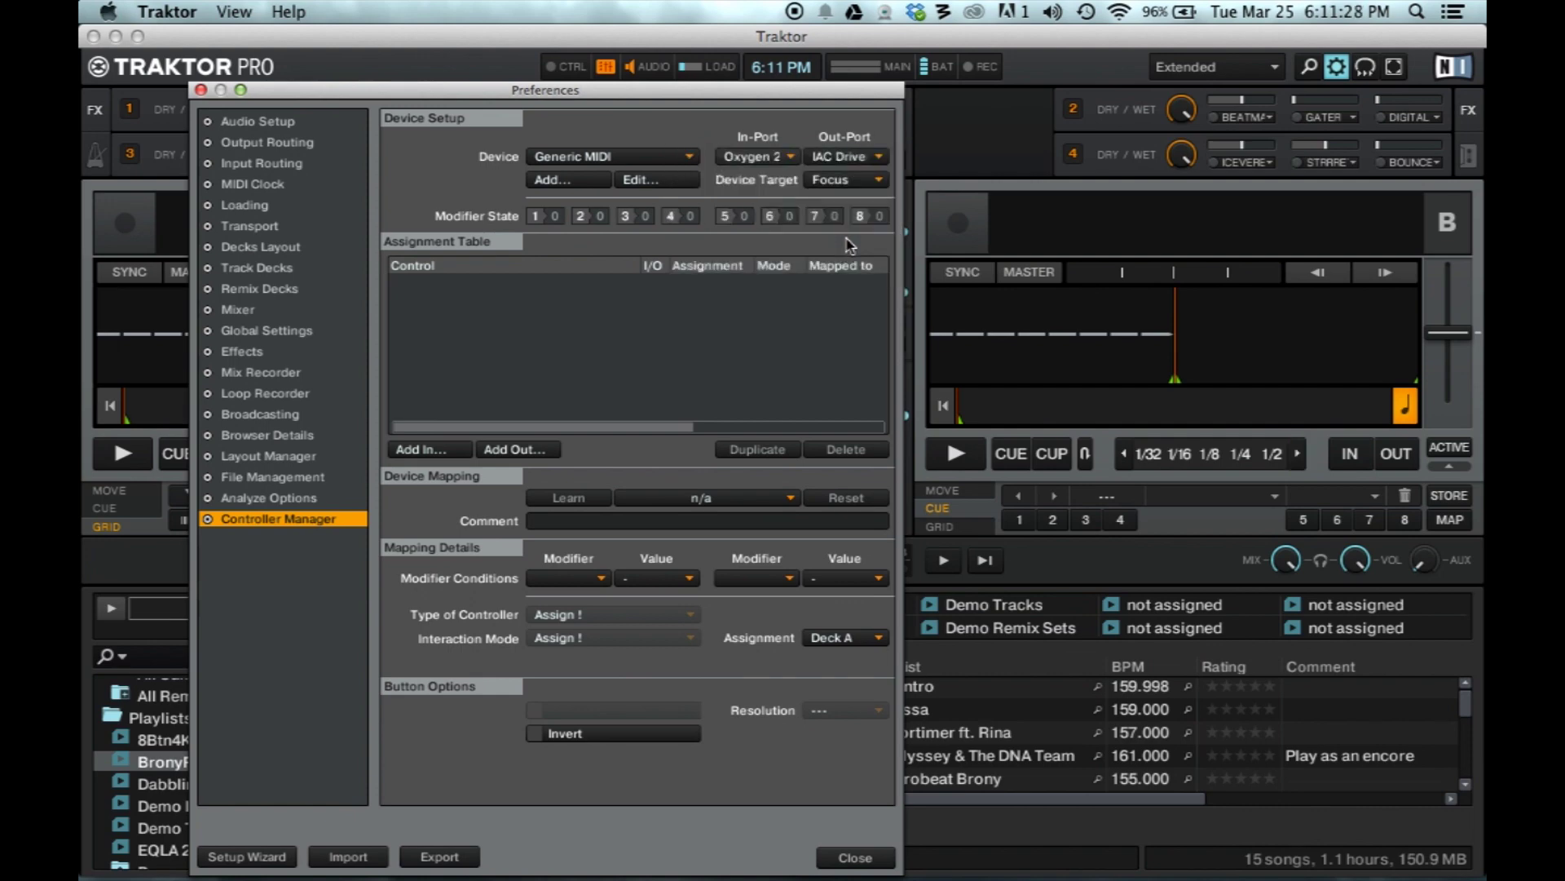
{"action": "left_click", "coordinate": [880, 161]}
{"action": "left_click", "coordinate": [846, 248]}
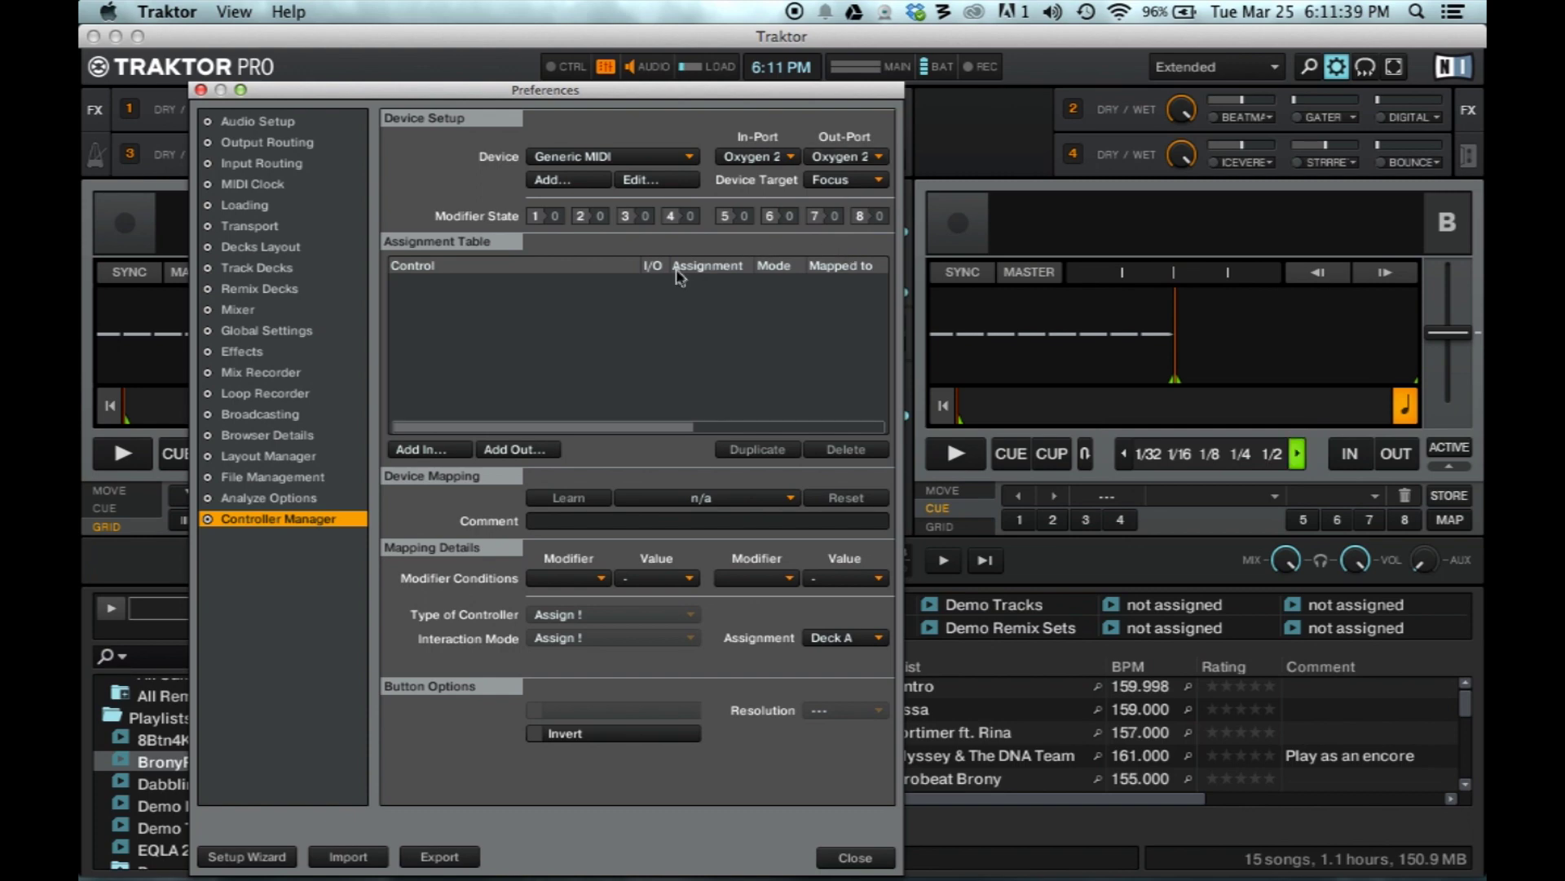
Add a Mixer > Volume Adjust input assigned to Deck A and Learn the D#4 key.
{"action": "left_click", "coordinate": [464, 450]}
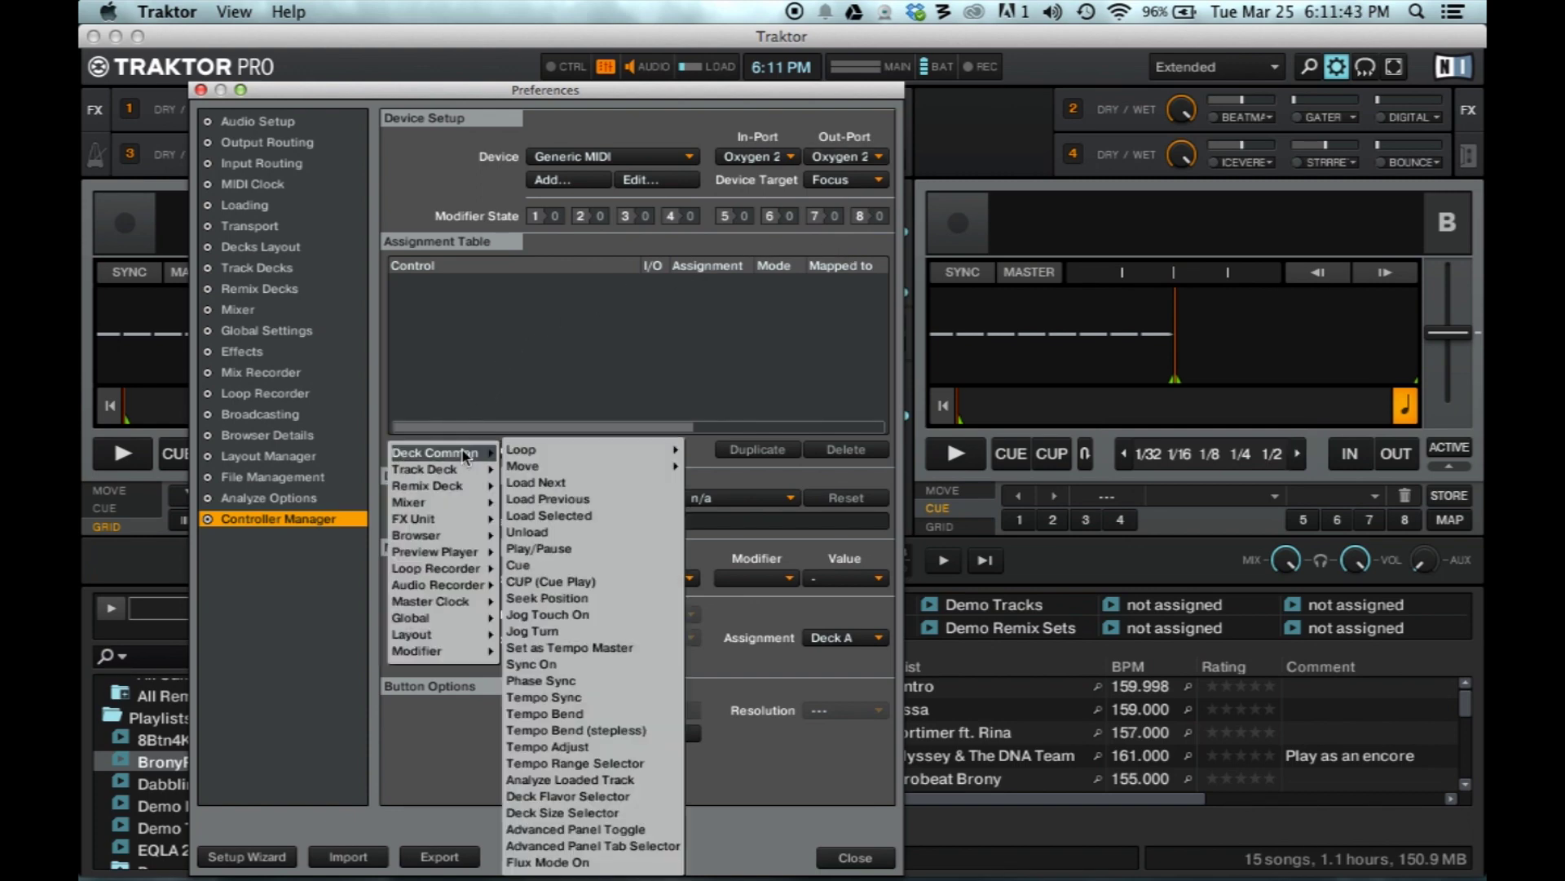
{"action": "mouse_move", "coordinate": [462, 477]}
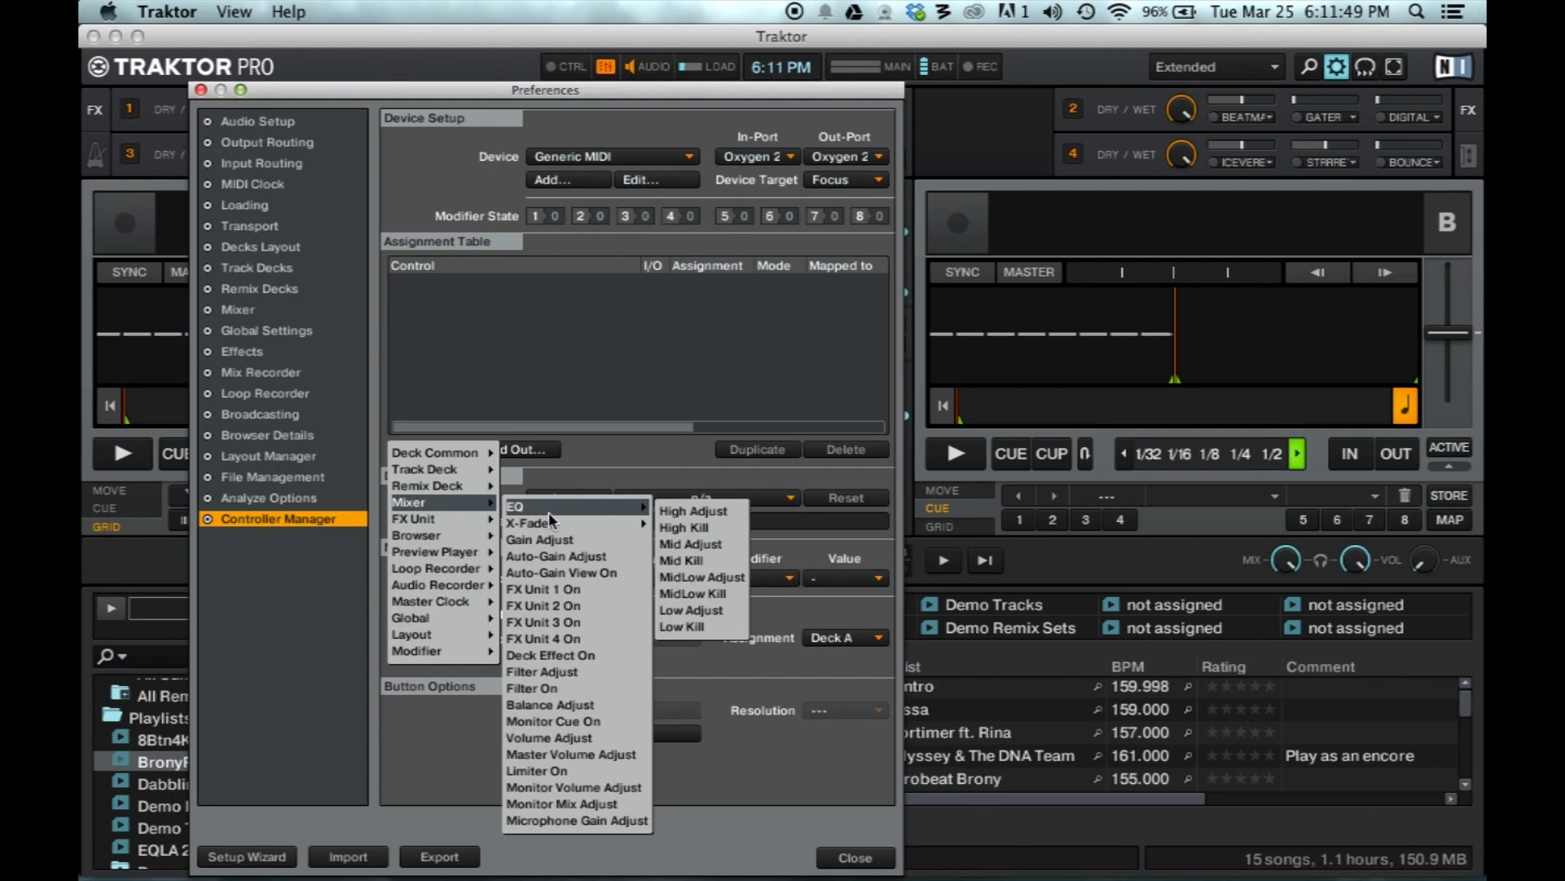
{"action": "mouse_move", "coordinate": [601, 528]}
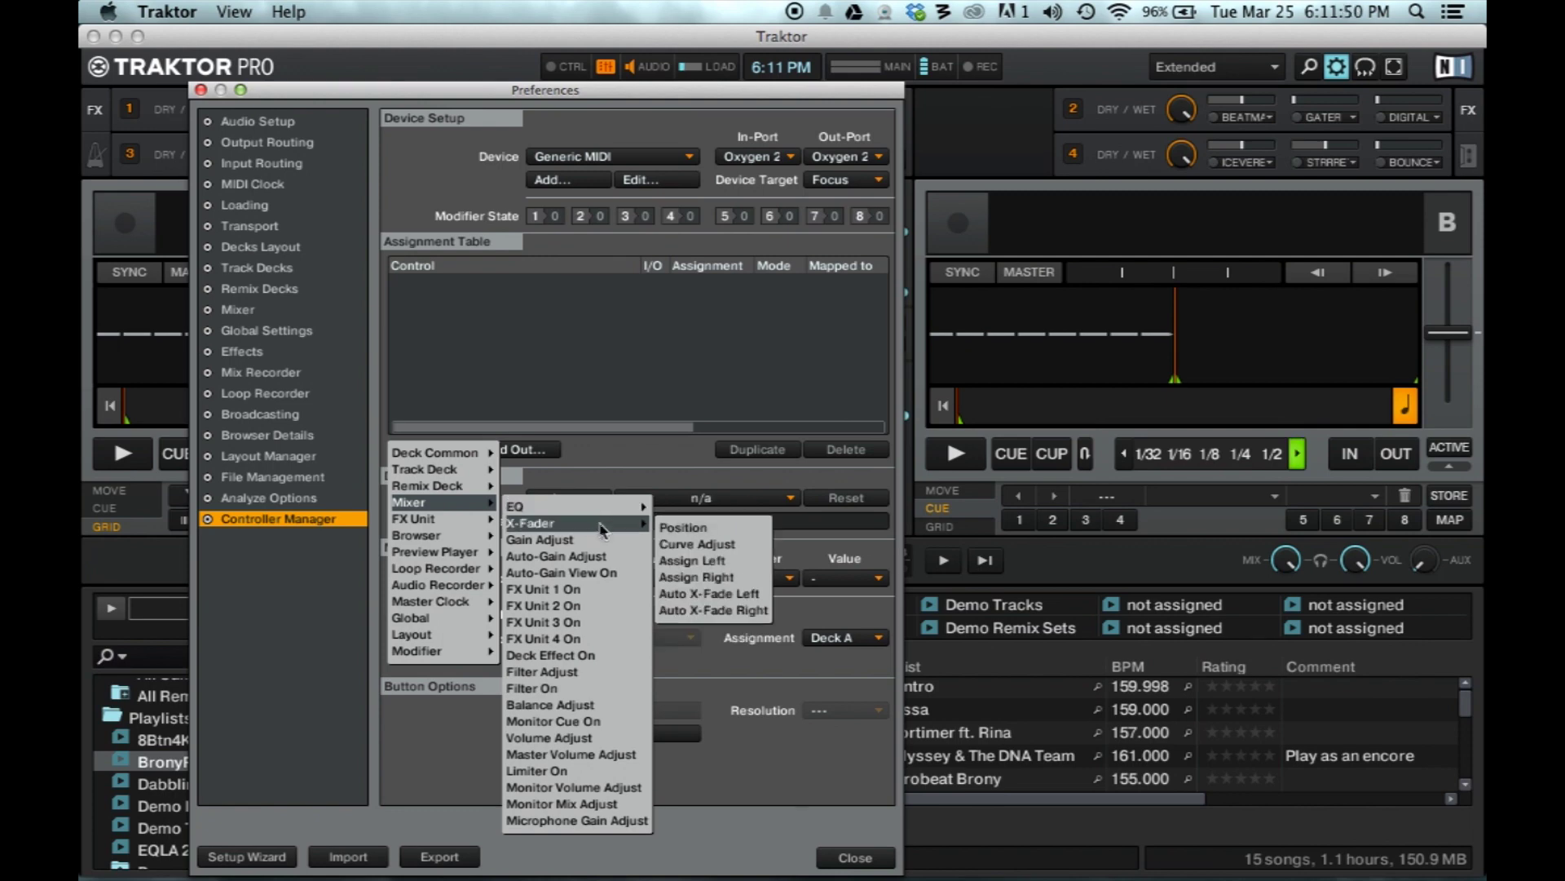
{"action": "left_click", "coordinate": [626, 739]}
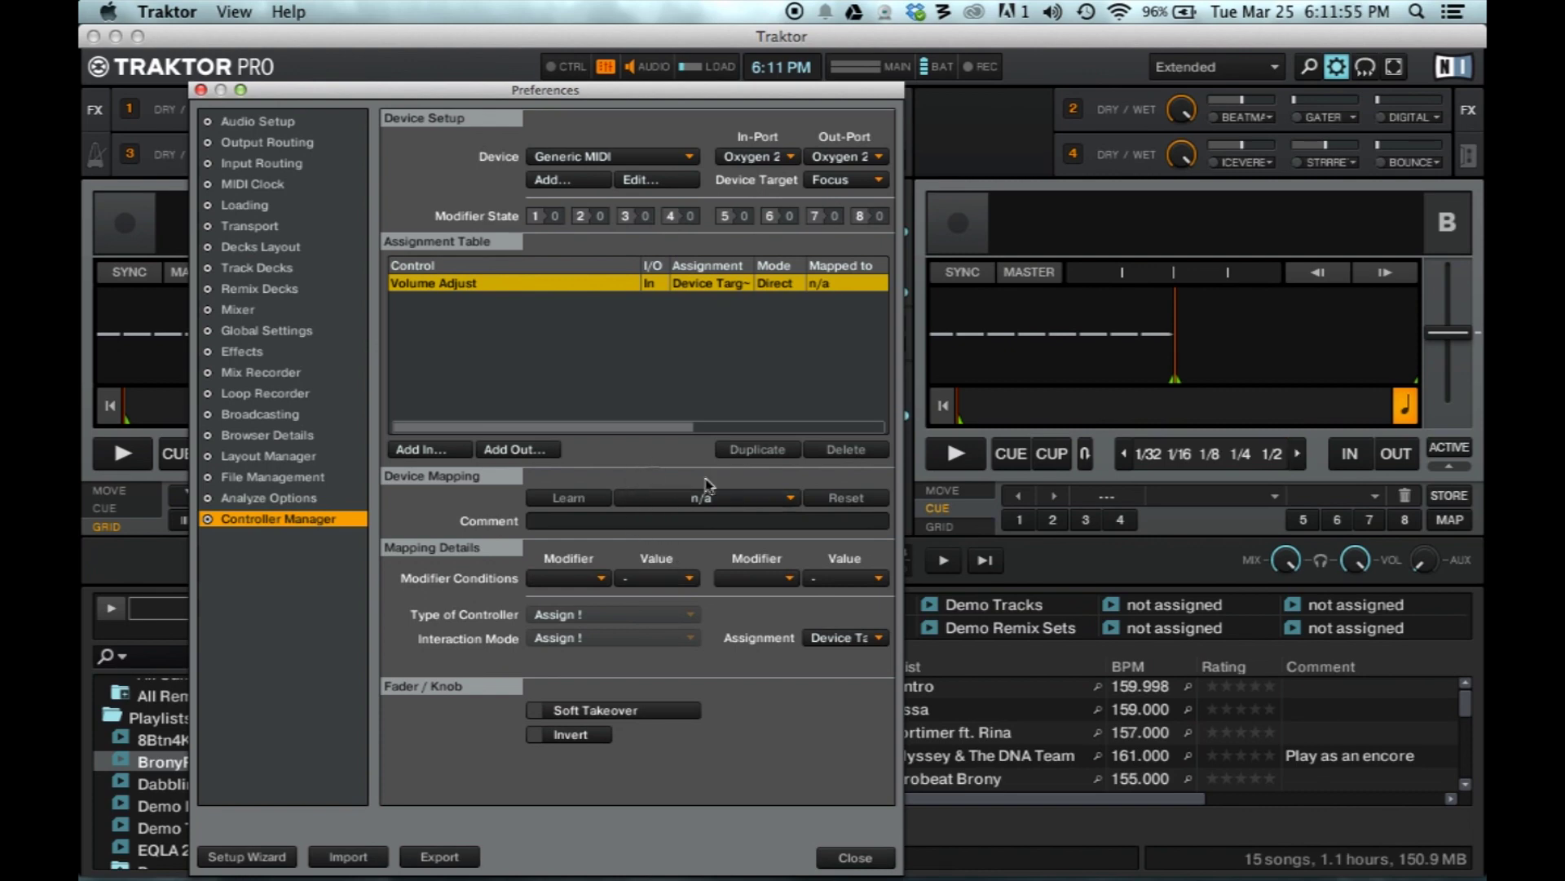
{"action": "left_click", "coordinate": [846, 646]}
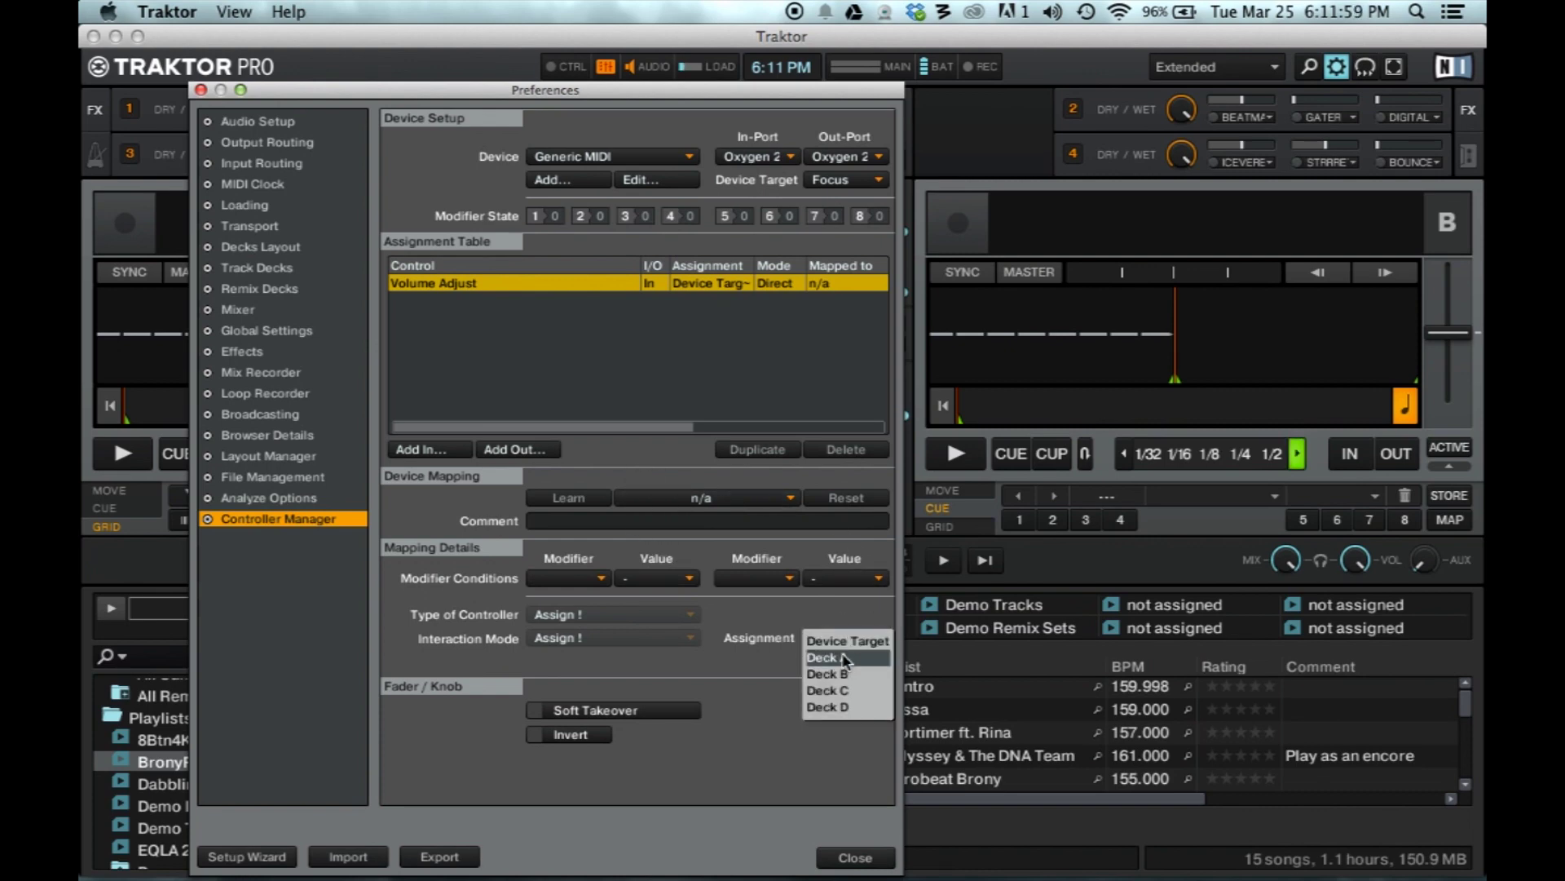
{"action": "left_click", "coordinate": [845, 659]}
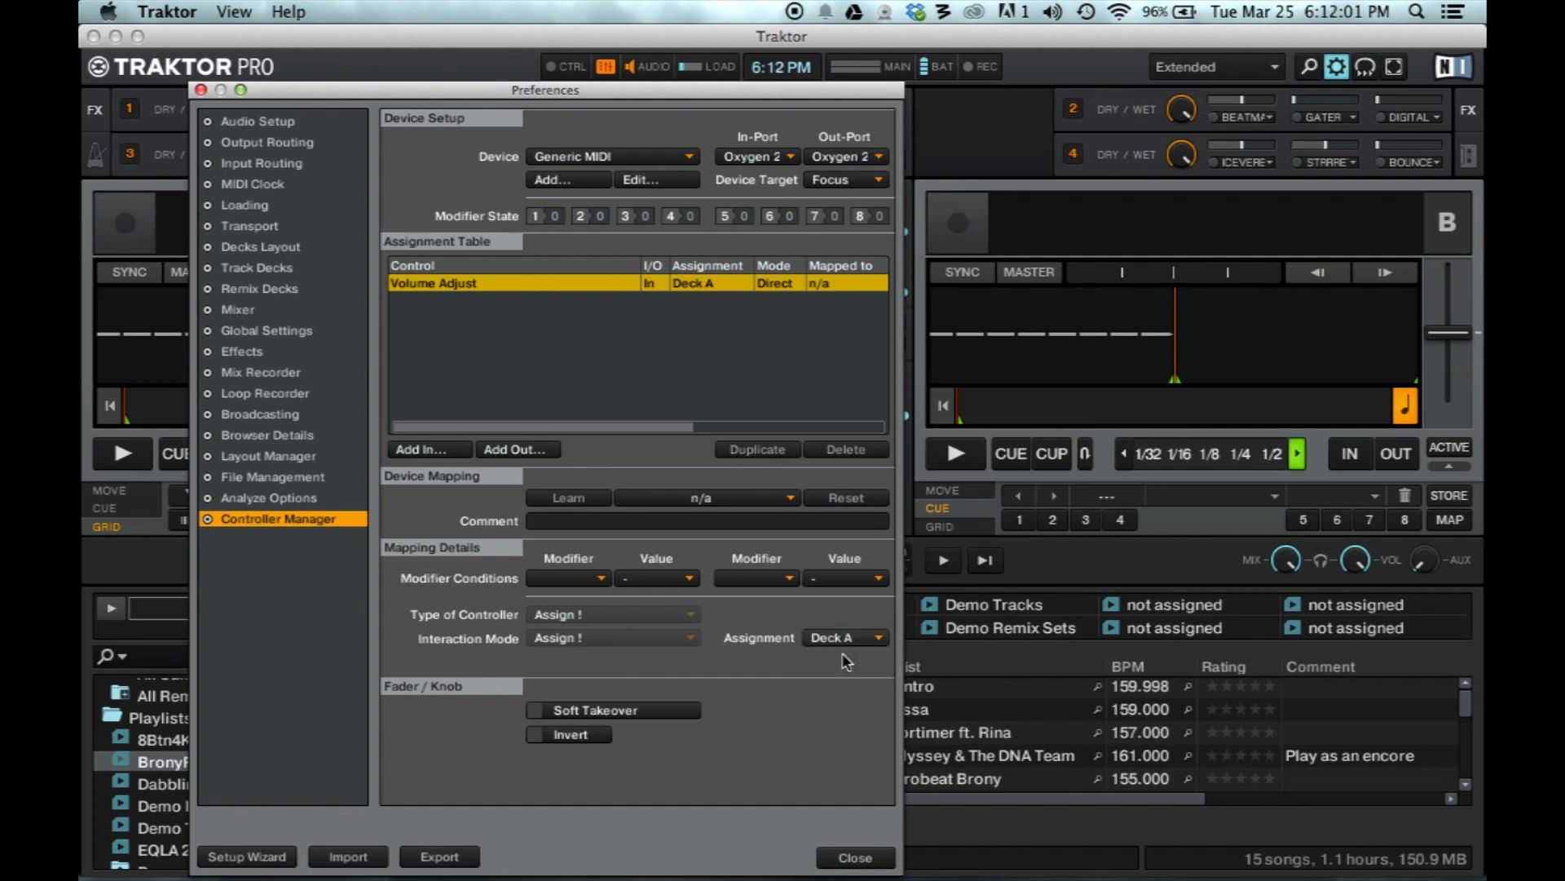
{"action": "left_click", "coordinate": [586, 502]}
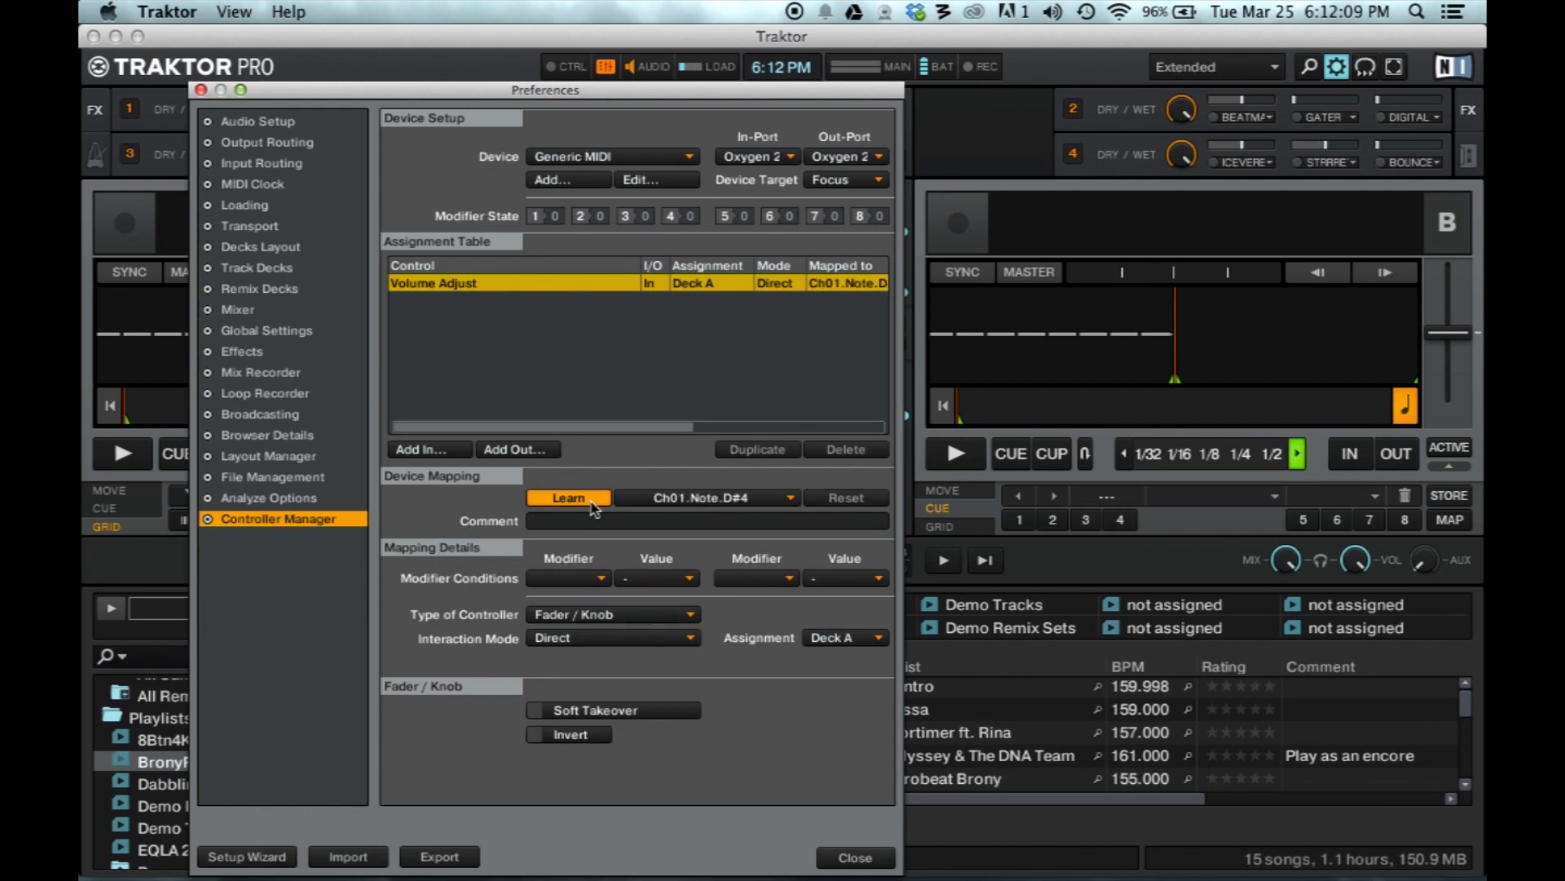
Stop learning after capturing note D#4, then set Type to Button and Interaction Mode to Inc.
{"action": "left_click", "coordinate": [592, 501]}
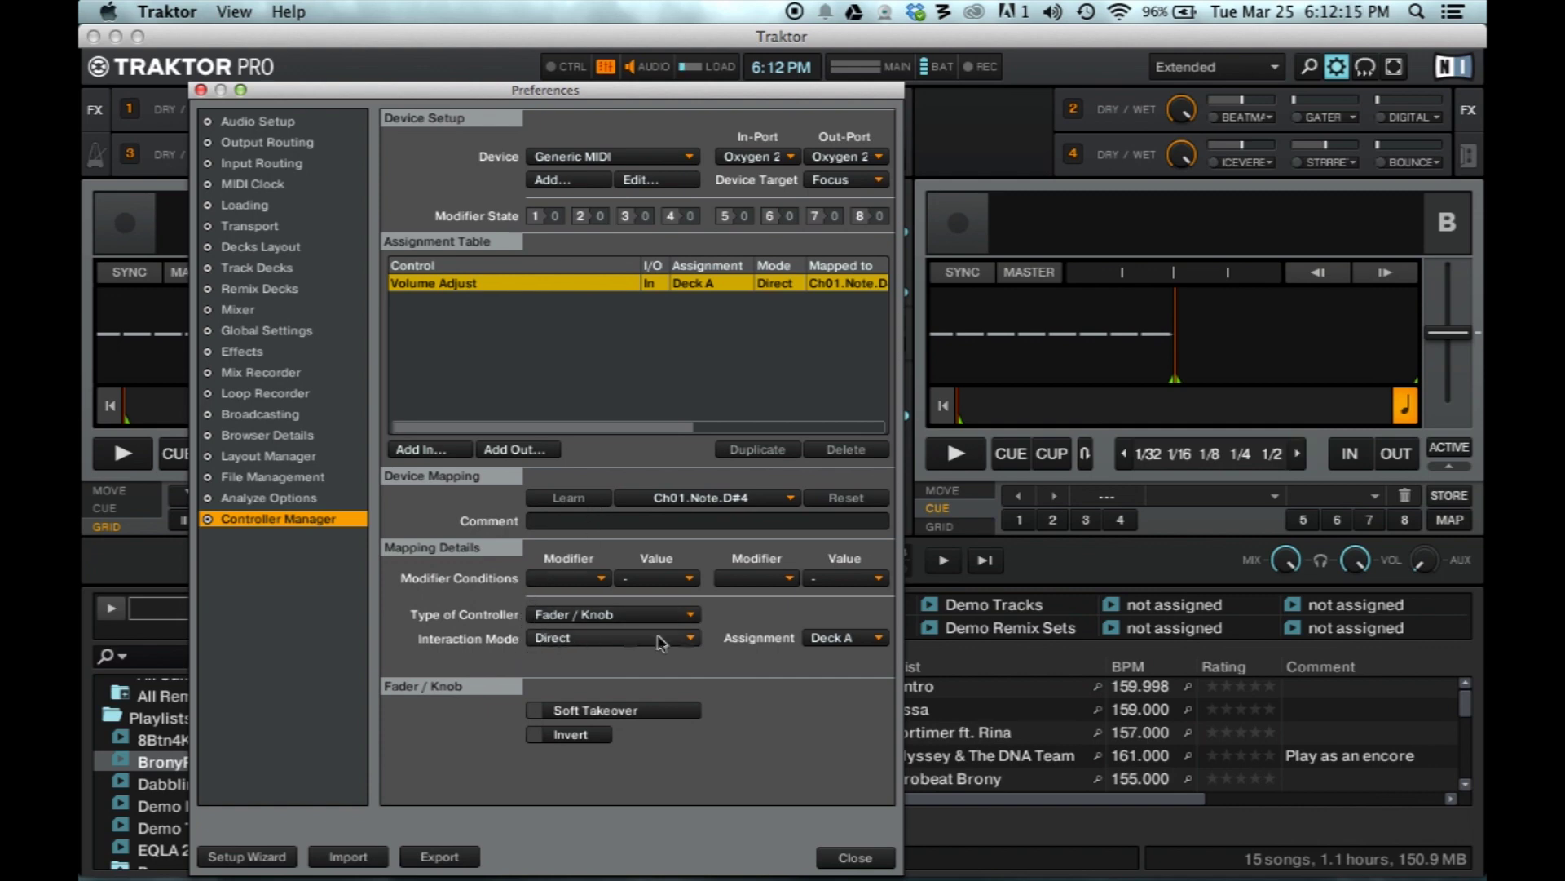
{"action": "left_click", "coordinate": [690, 616]}
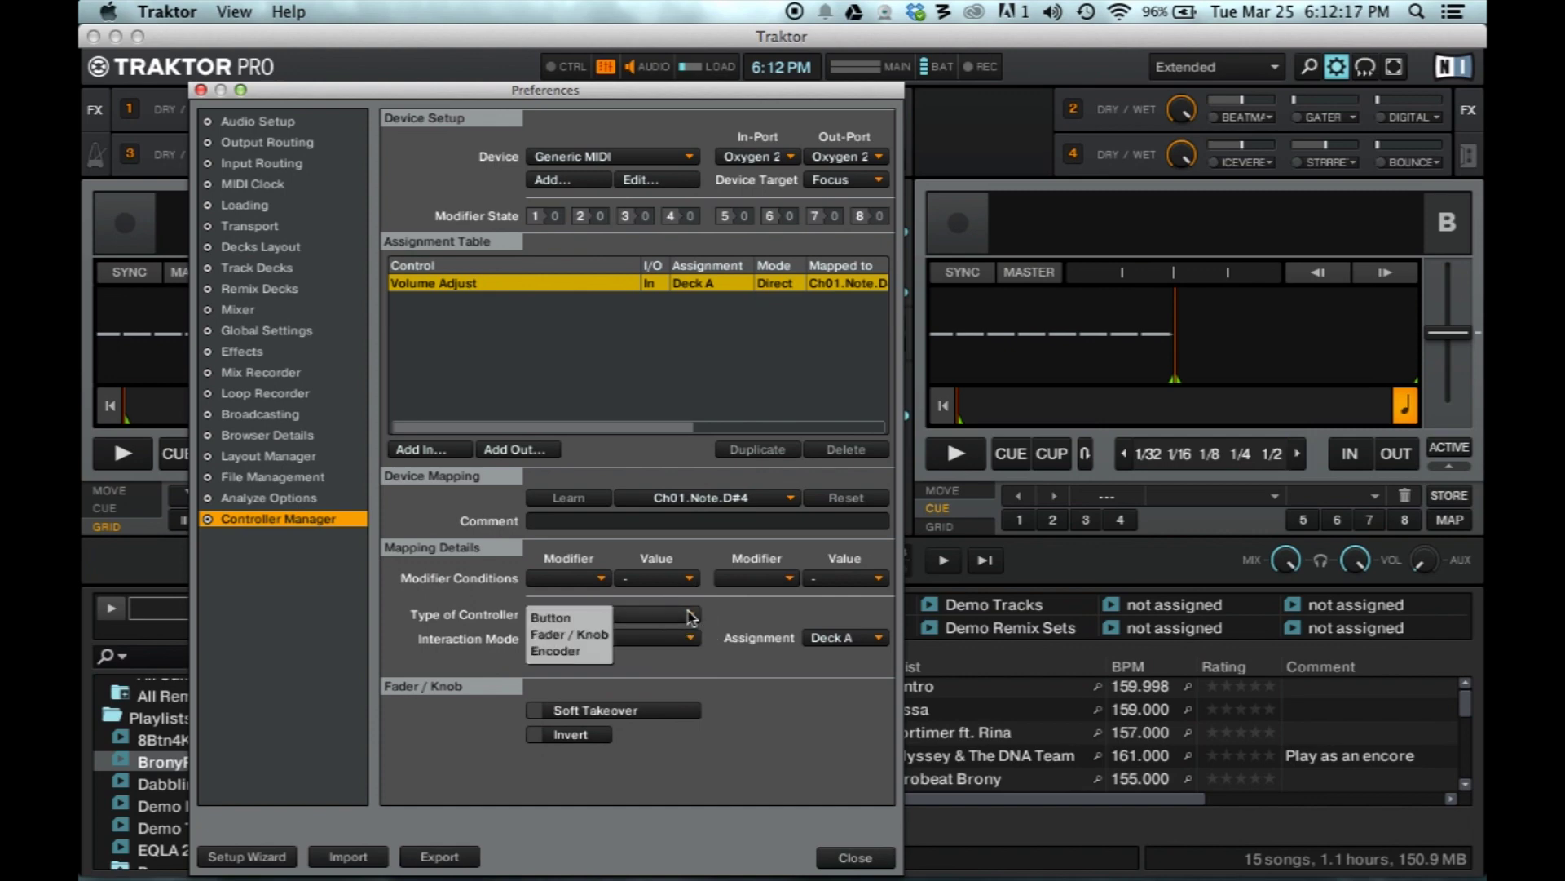
{"action": "left_click", "coordinate": [590, 621]}
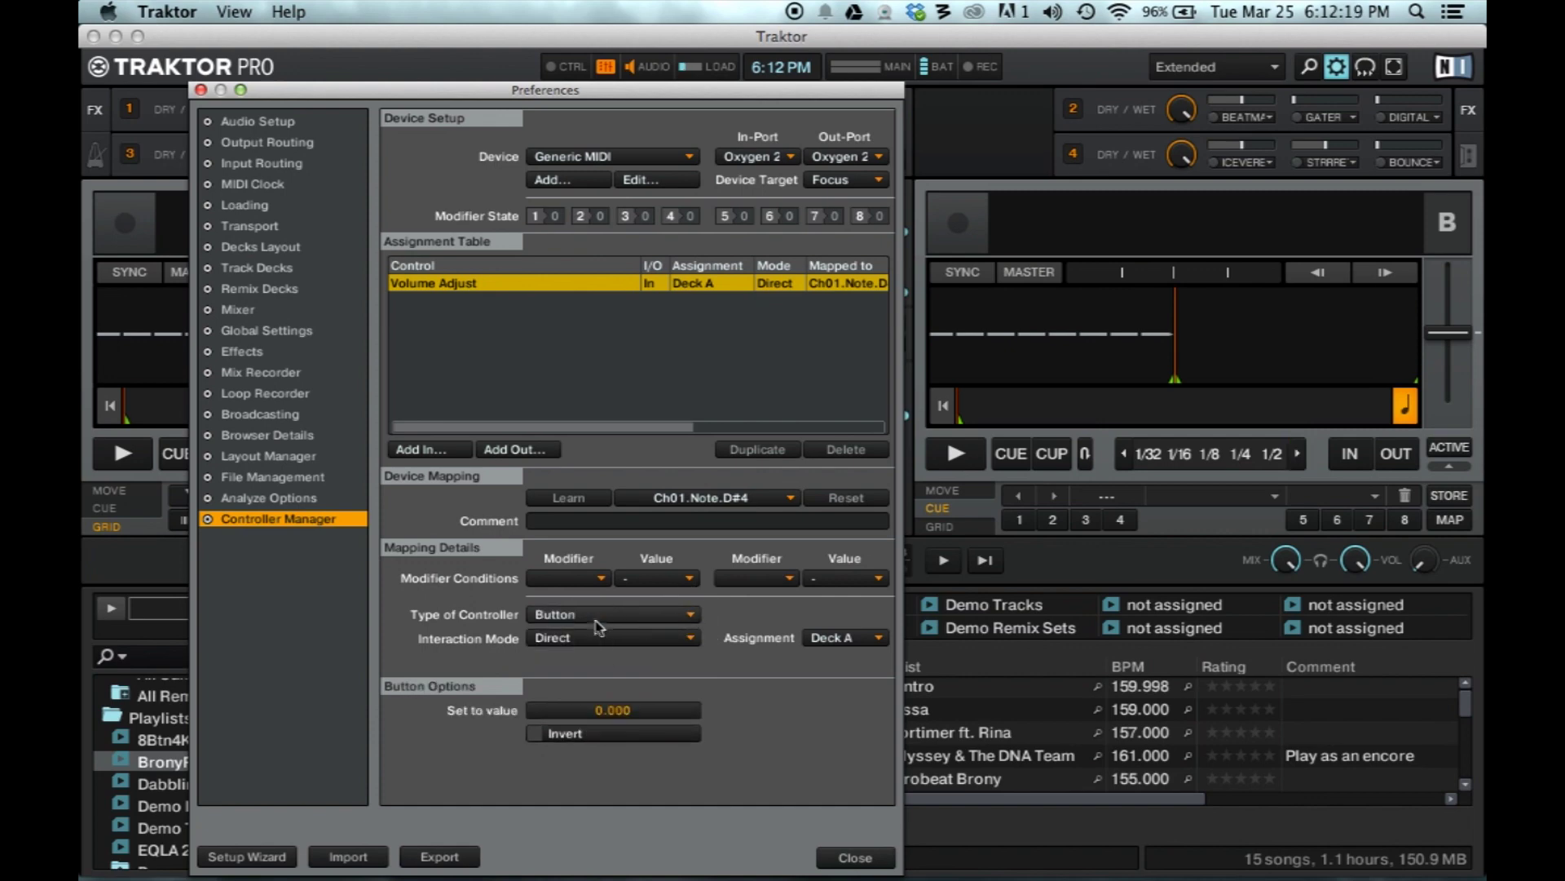
{"action": "left_click", "coordinate": [697, 641]}
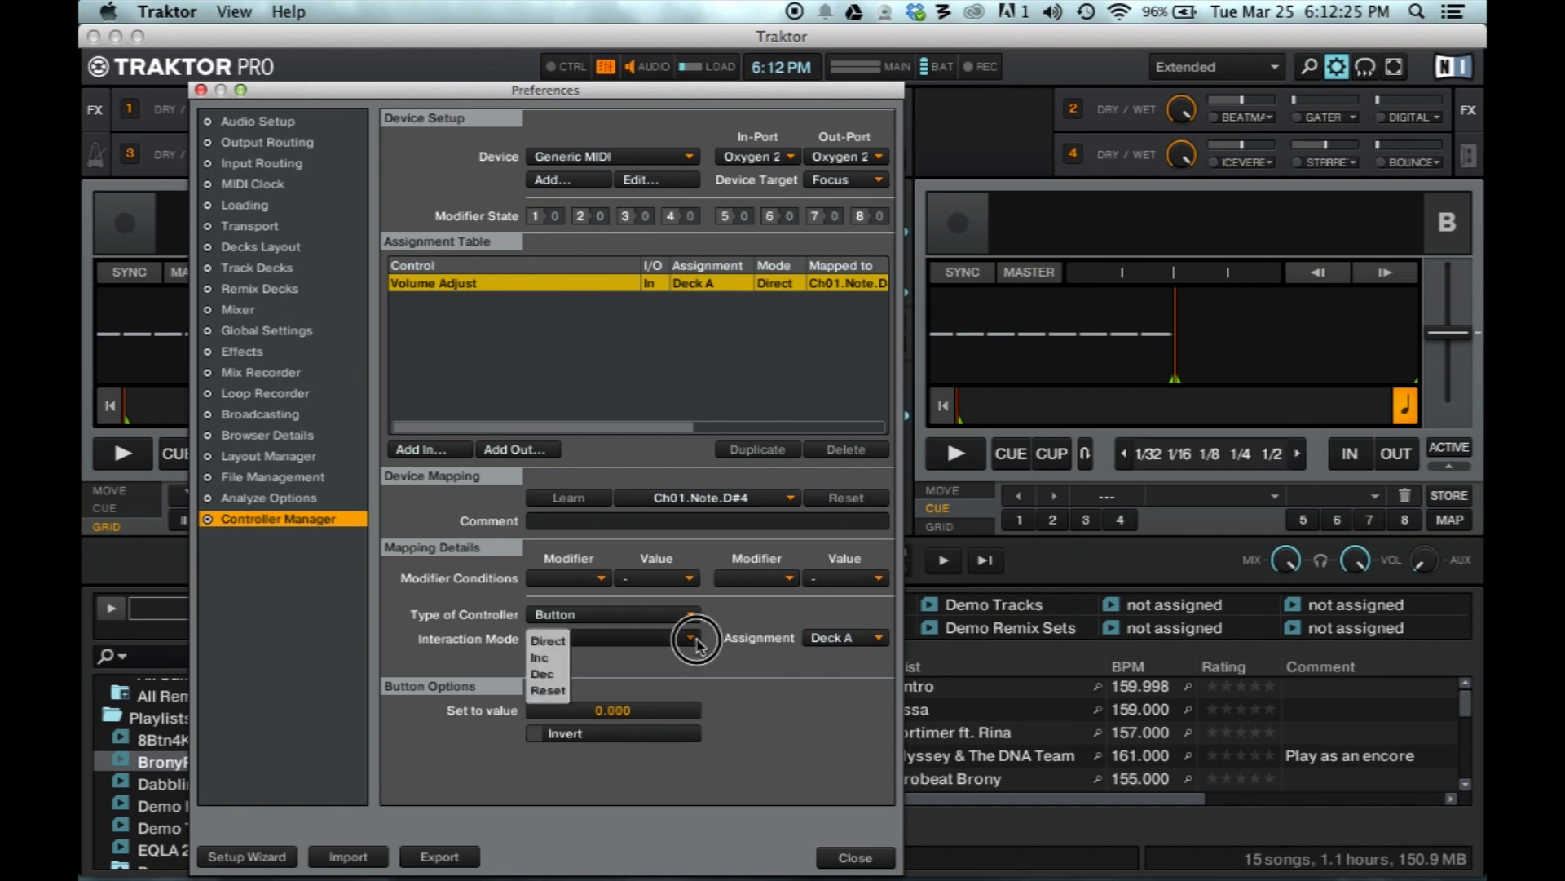
{"action": "left_click", "coordinate": [563, 659]}
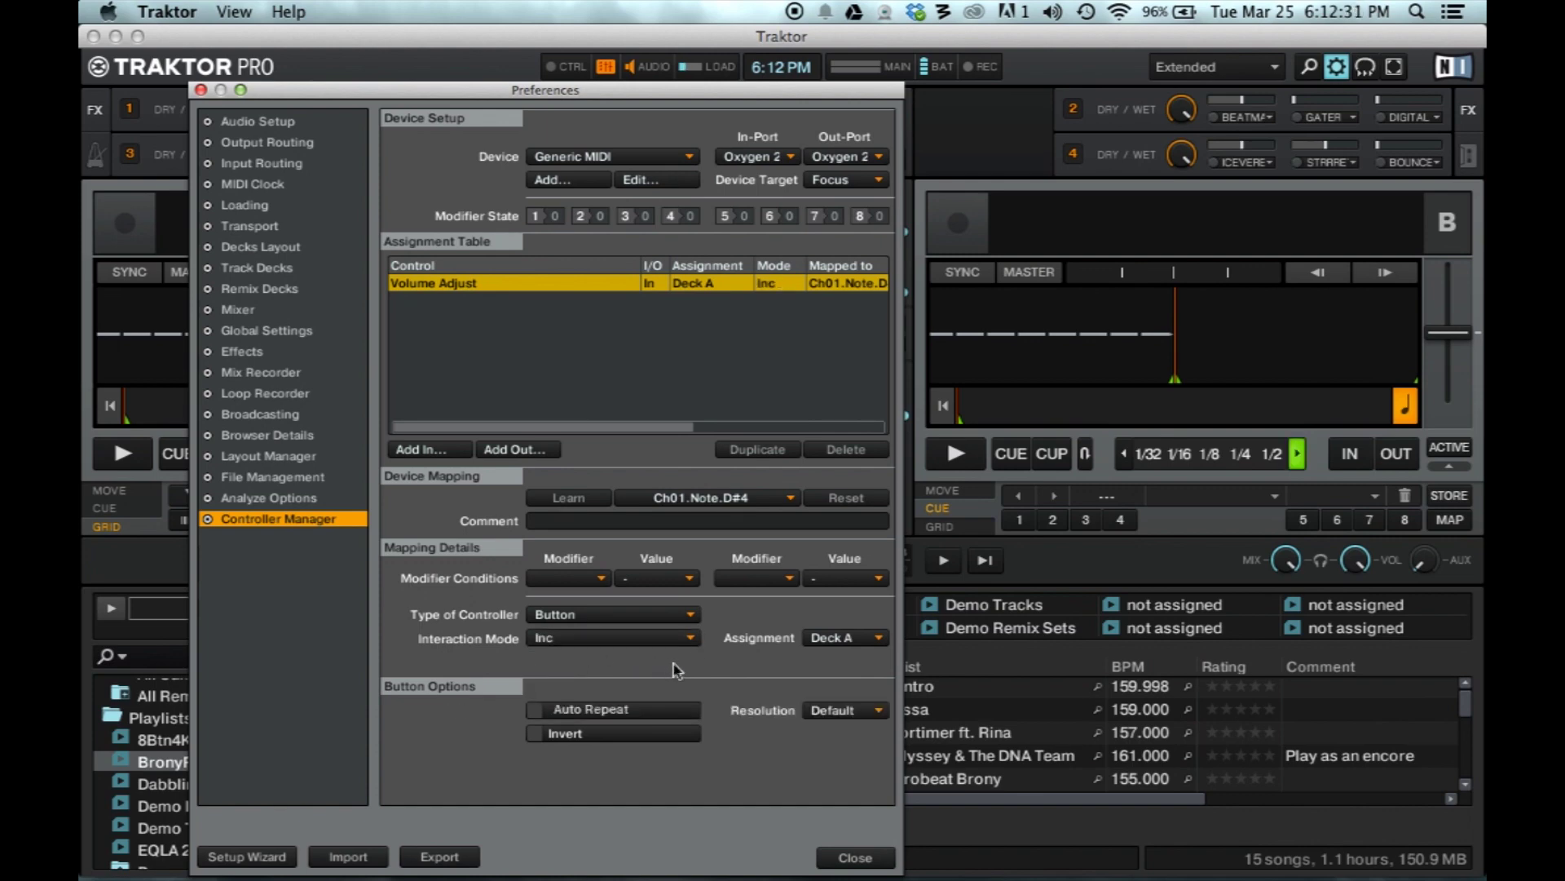
Leave Auto Repeat off and set the increase key's Resolution to Coarse.
{"action": "left_click_drag", "start_coordinate": [503, 97], "coordinate": [1085, 81]}
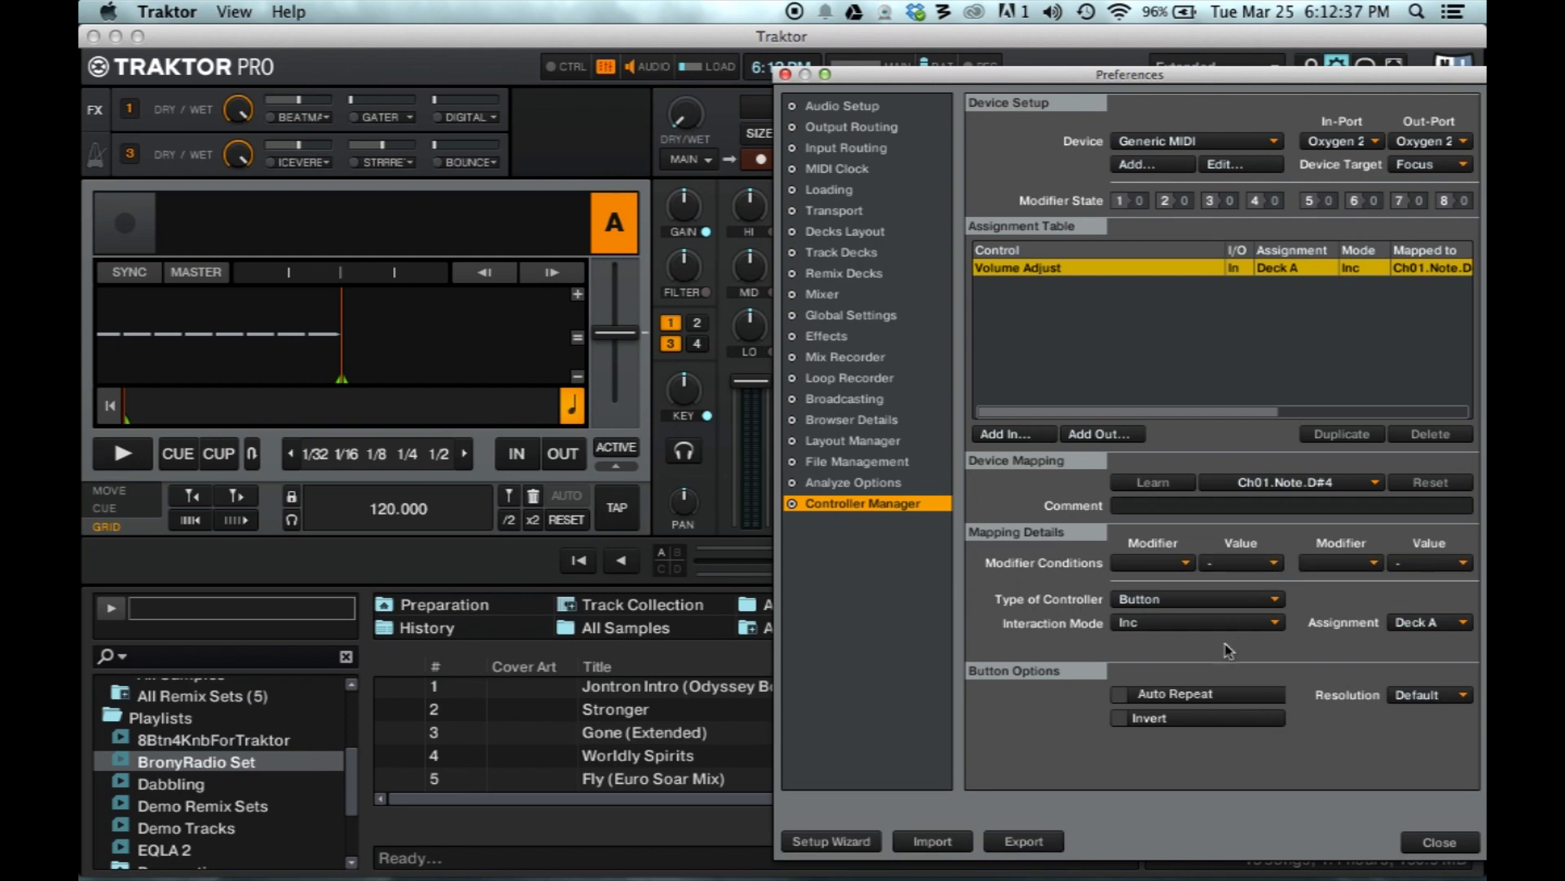
{"action": "left_click", "coordinate": [1120, 698]}
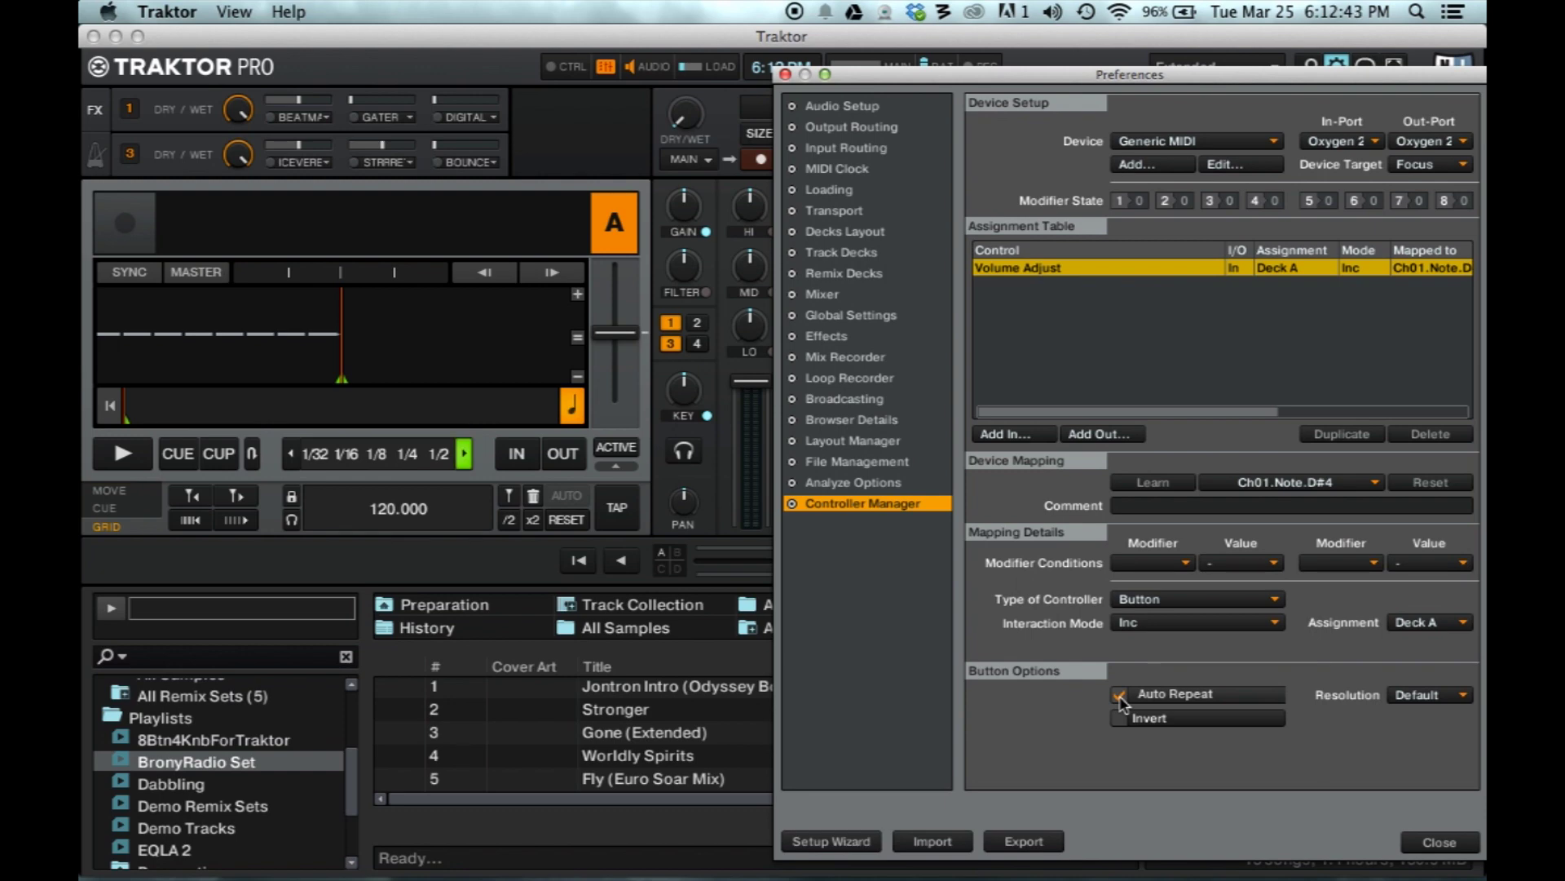
{"action": "left_click", "coordinate": [1120, 697]}
{"action": "left_click", "coordinate": [1468, 695]}
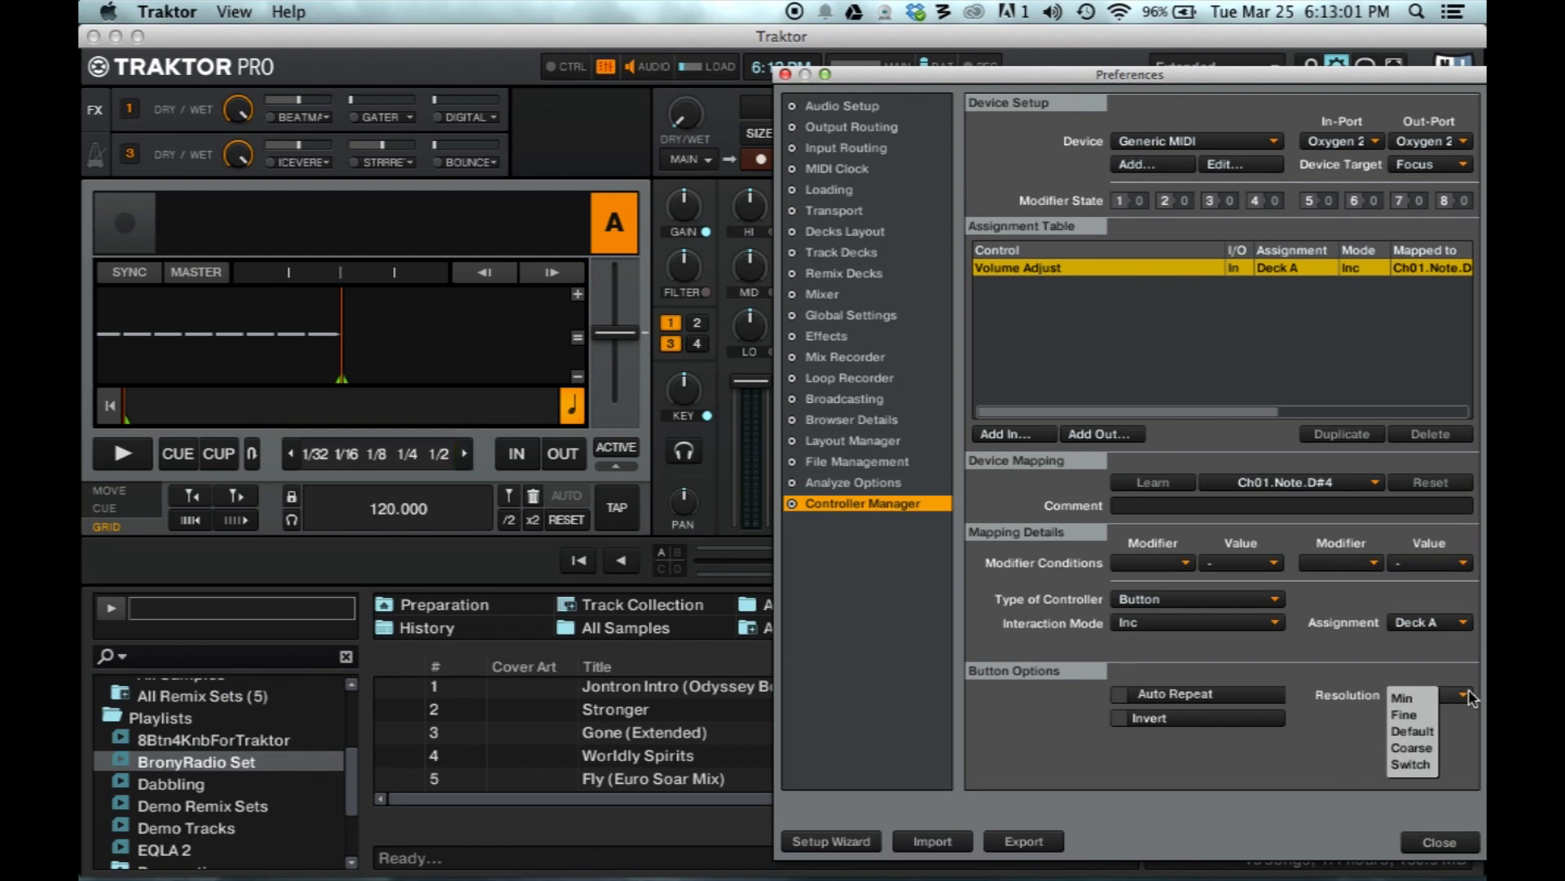
{"action": "left_click", "coordinate": [1423, 748]}
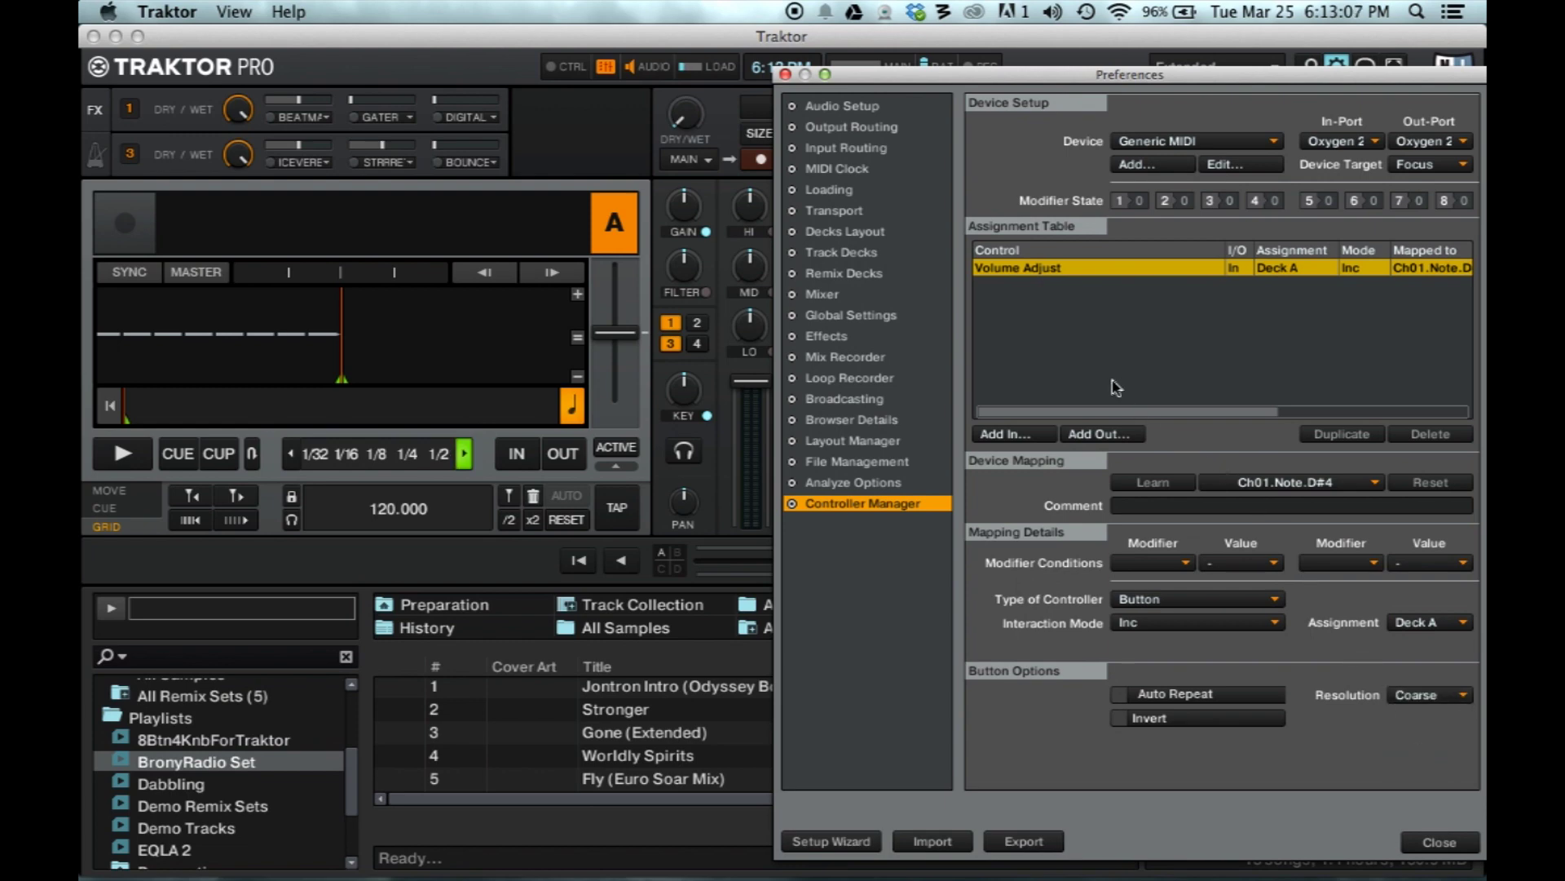
Add another Mixer > Volume Adjust input assigned to Deck A and Learn the C#4 key.
{"action": "left_click", "coordinate": [1006, 435]}
{"action": "mouse_move", "coordinate": [1052, 455]}
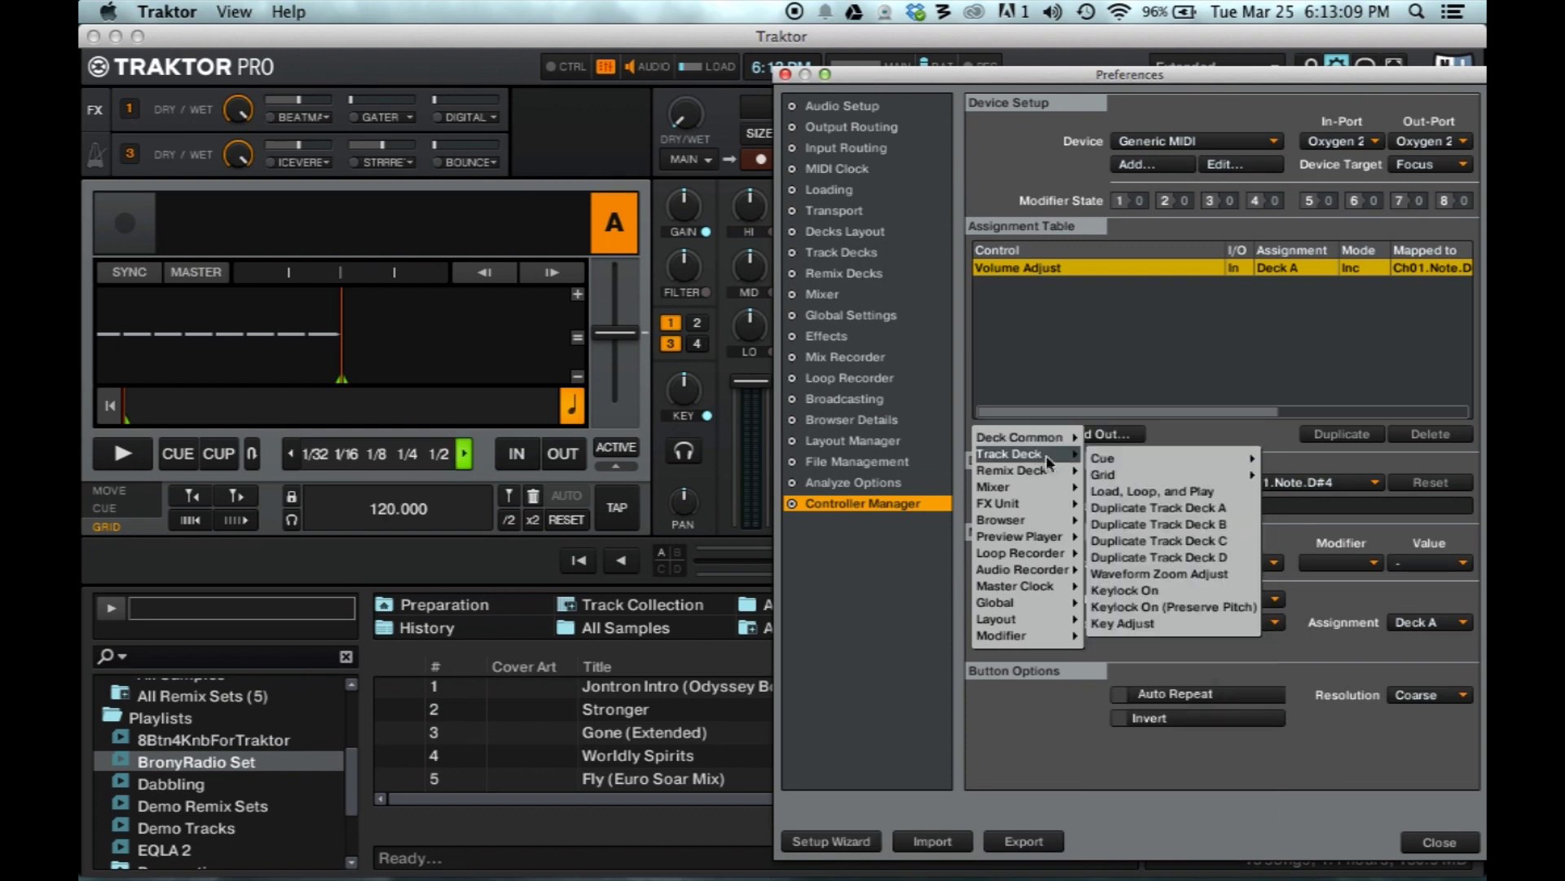
{"action": "mouse_move", "coordinate": [995, 486]}
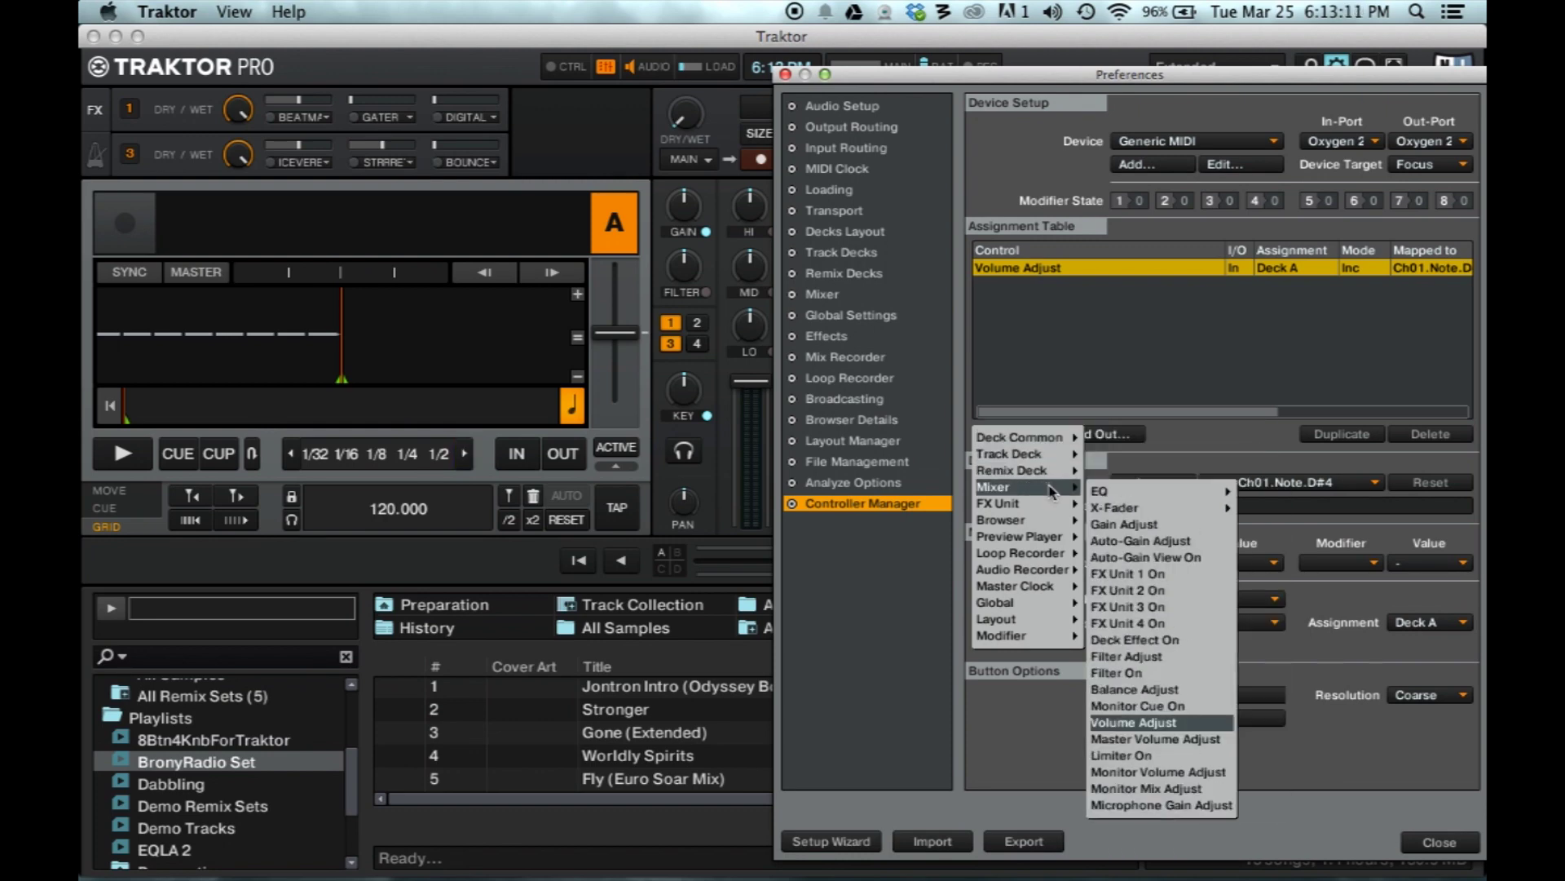
{"action": "left_click", "coordinate": [1192, 722]}
{"action": "left_click", "coordinate": [1459, 622]}
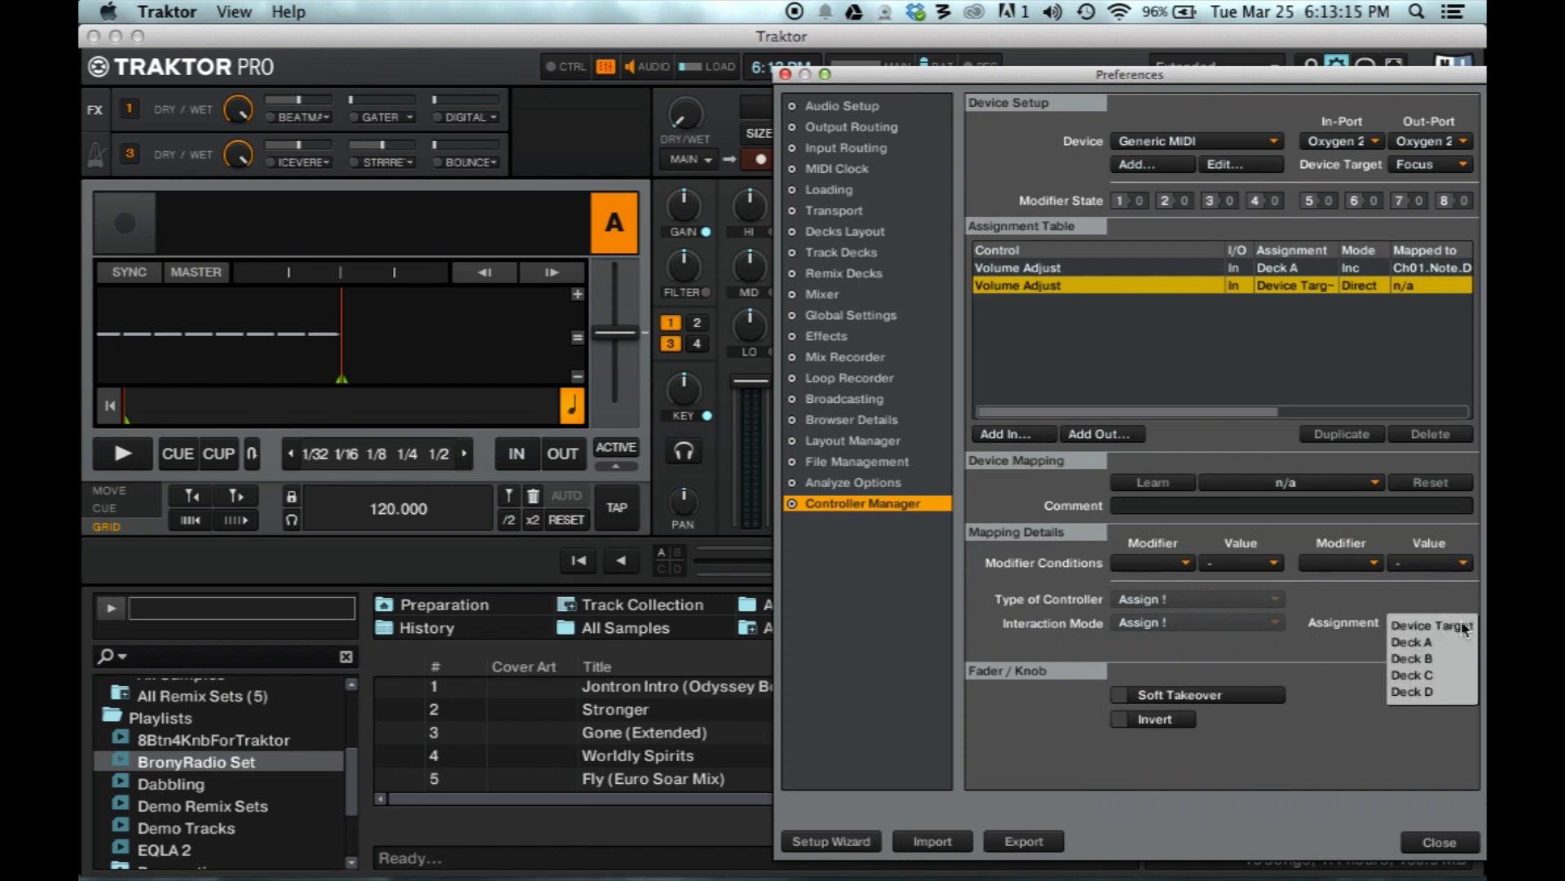
{"action": "left_click", "coordinate": [1456, 643]}
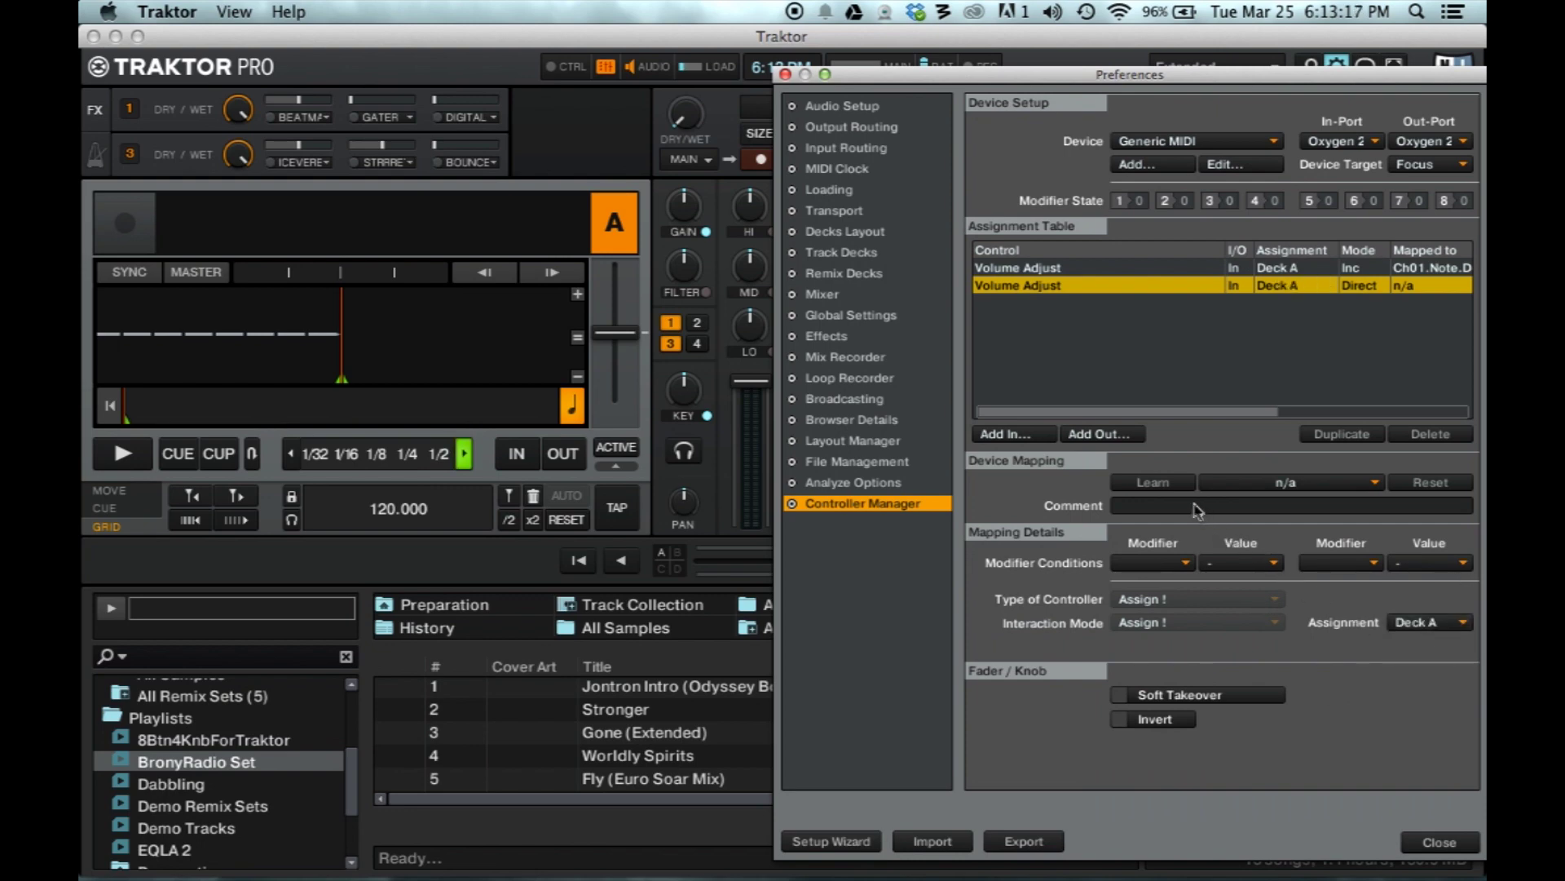
{"action": "left_click", "coordinate": [1184, 483]}
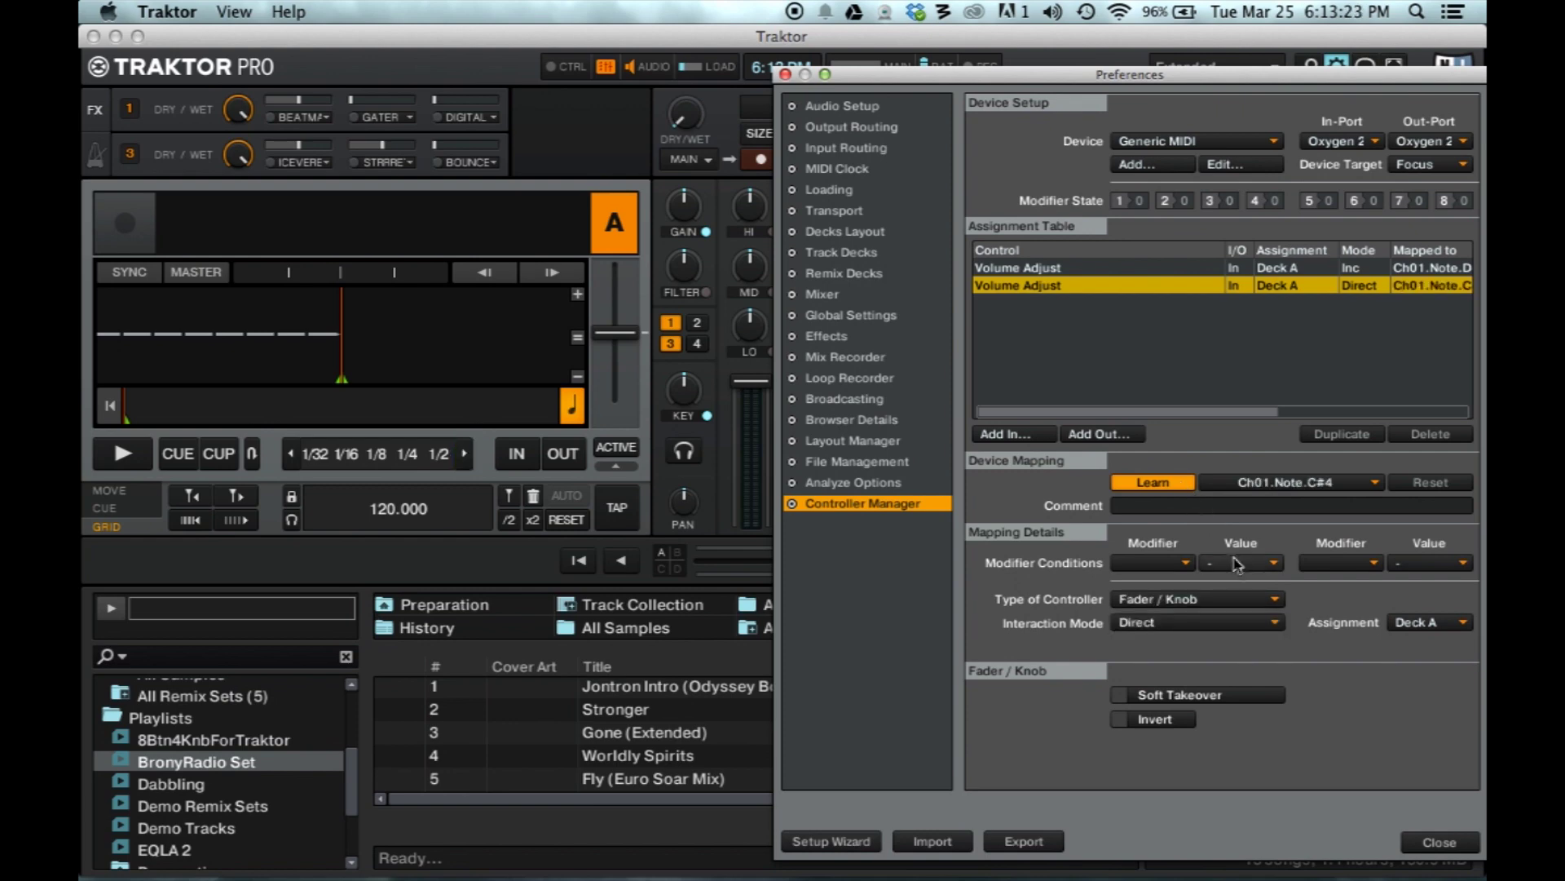
Set the C#4 mapping to Type Button, Interaction Mode Dec, and Resolution Coarse.
{"action": "left_click", "coordinate": [1261, 604]}
{"action": "left_click", "coordinate": [1135, 602]}
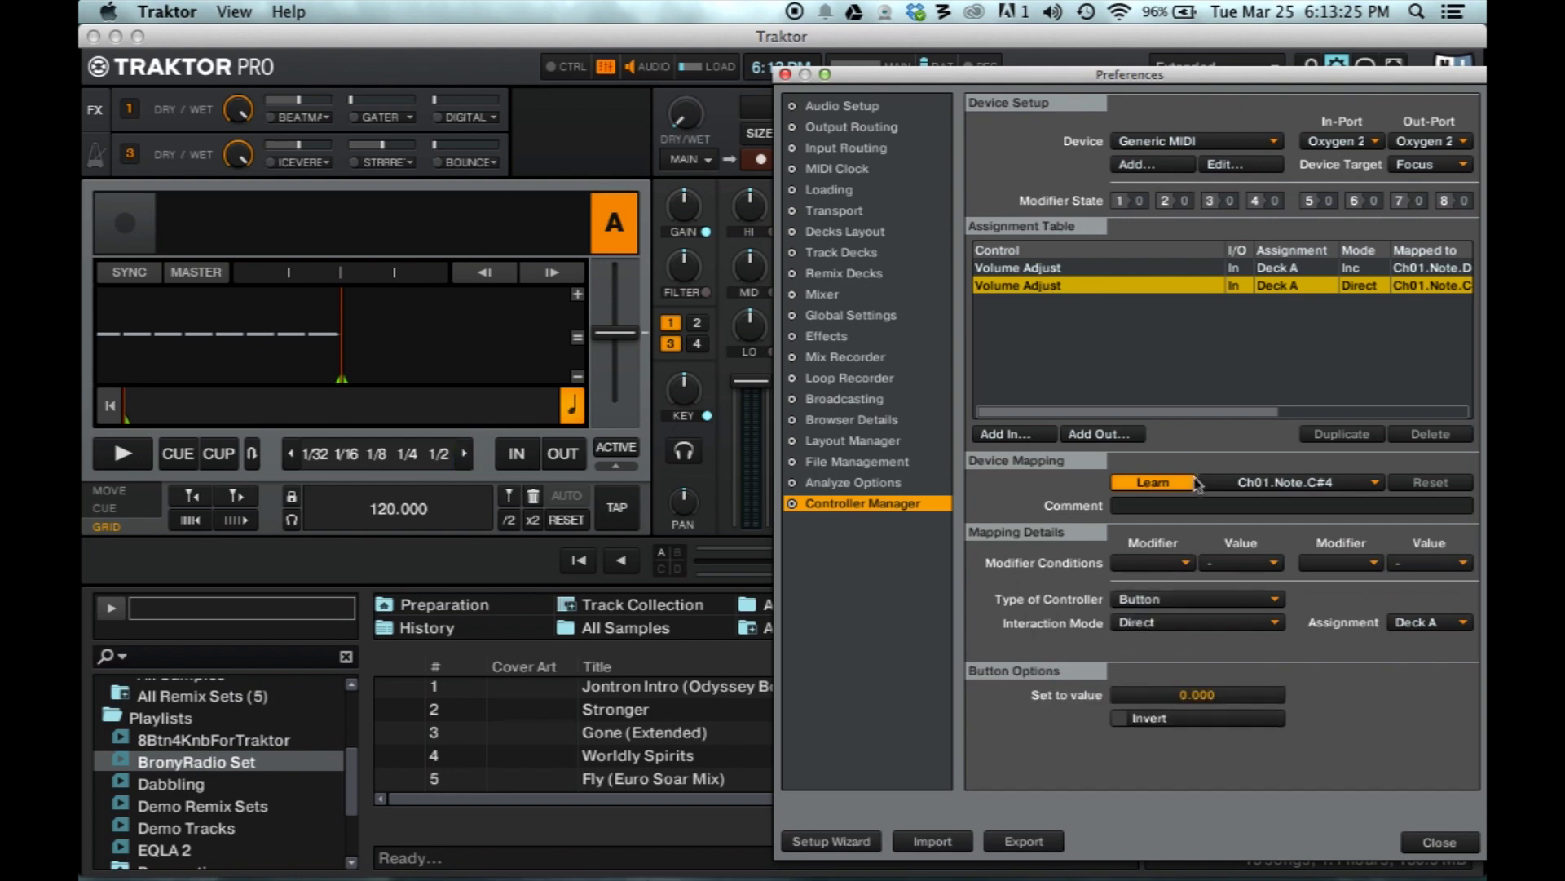
{"action": "left_click", "coordinate": [1166, 482]}
{"action": "left_click", "coordinate": [1276, 623]}
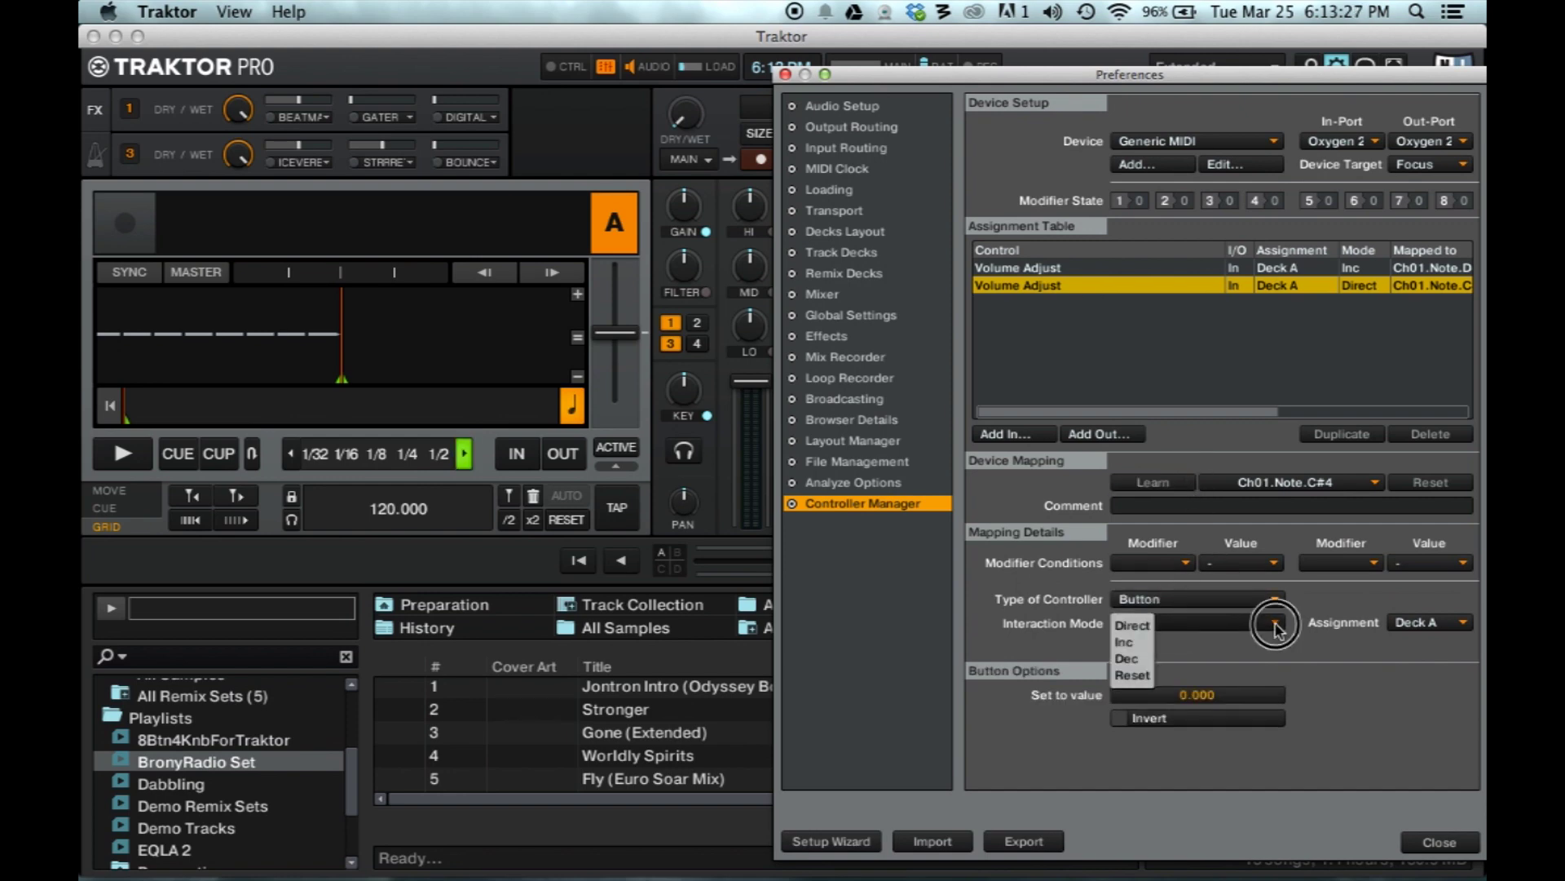
{"action": "left_click", "coordinate": [1138, 660]}
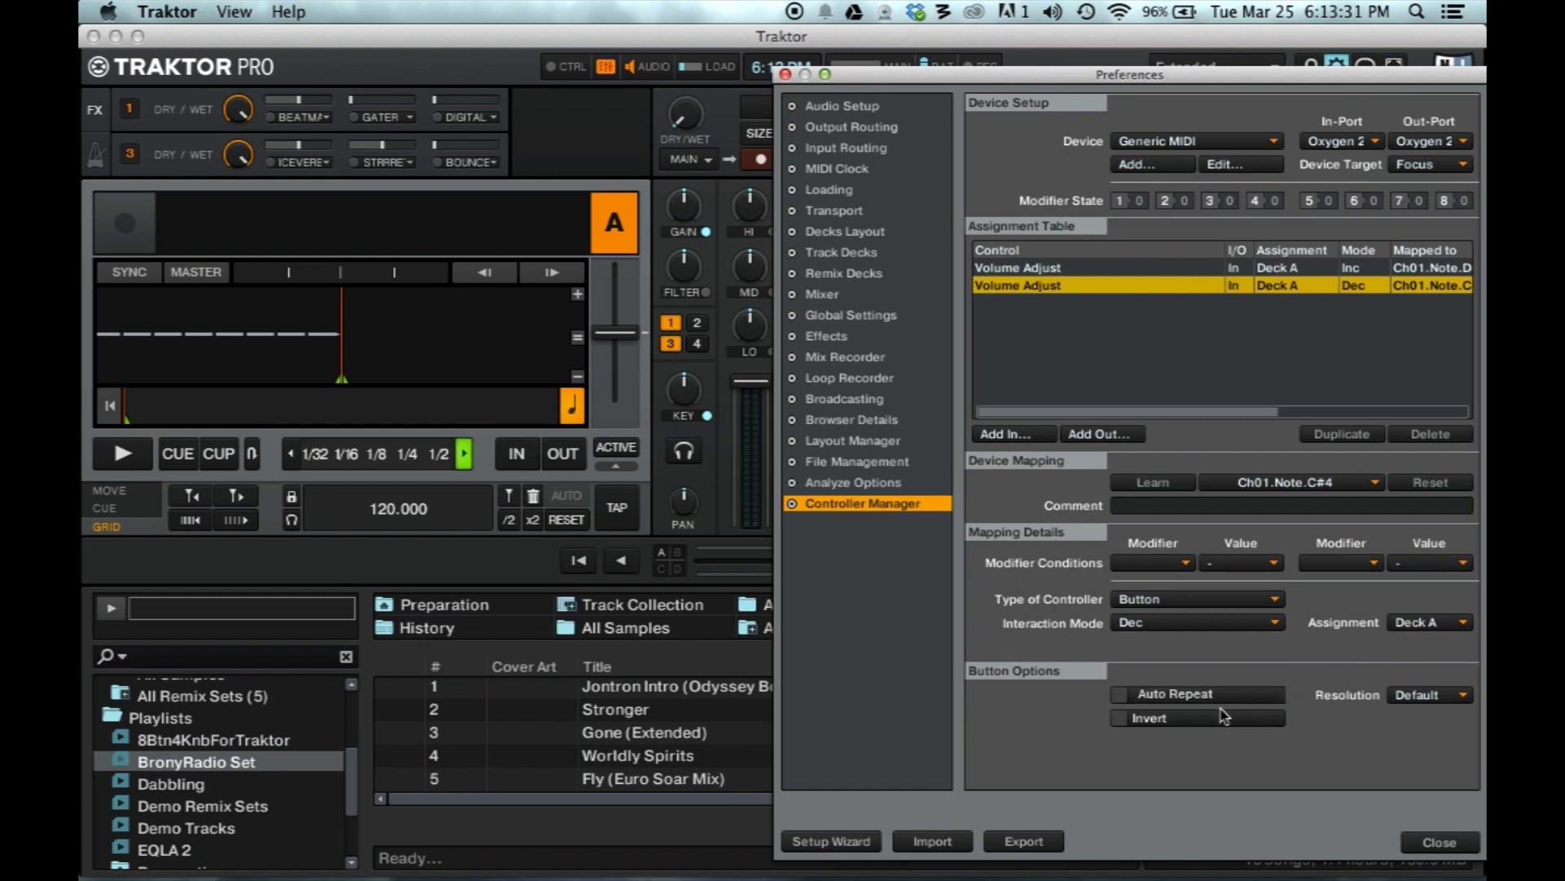
{"action": "left_click", "coordinate": [1144, 273]}
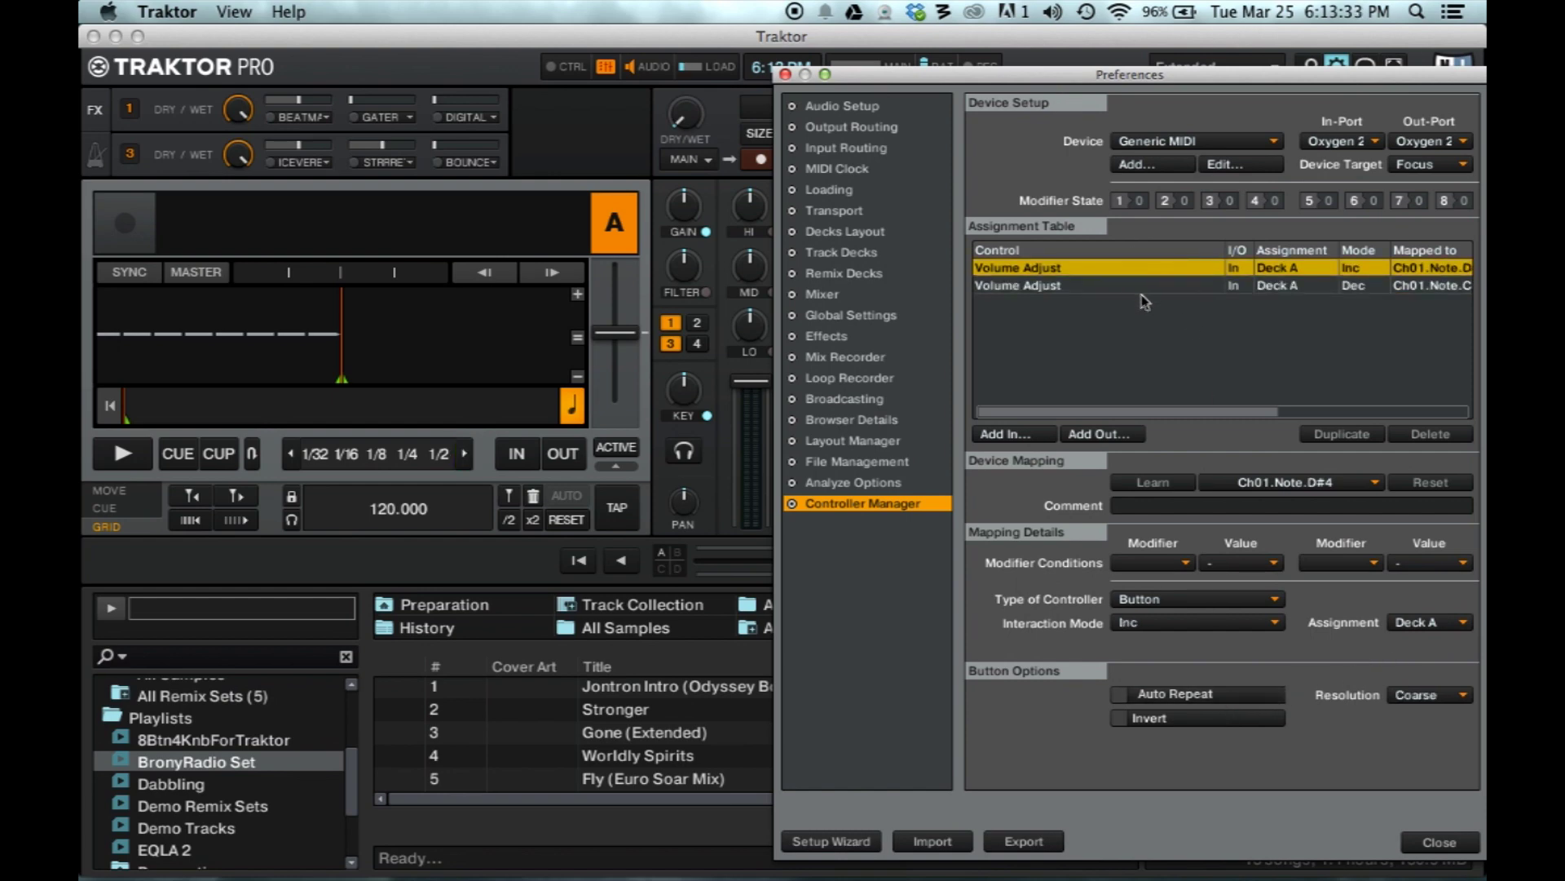
{"action": "left_click", "coordinate": [1142, 287]}
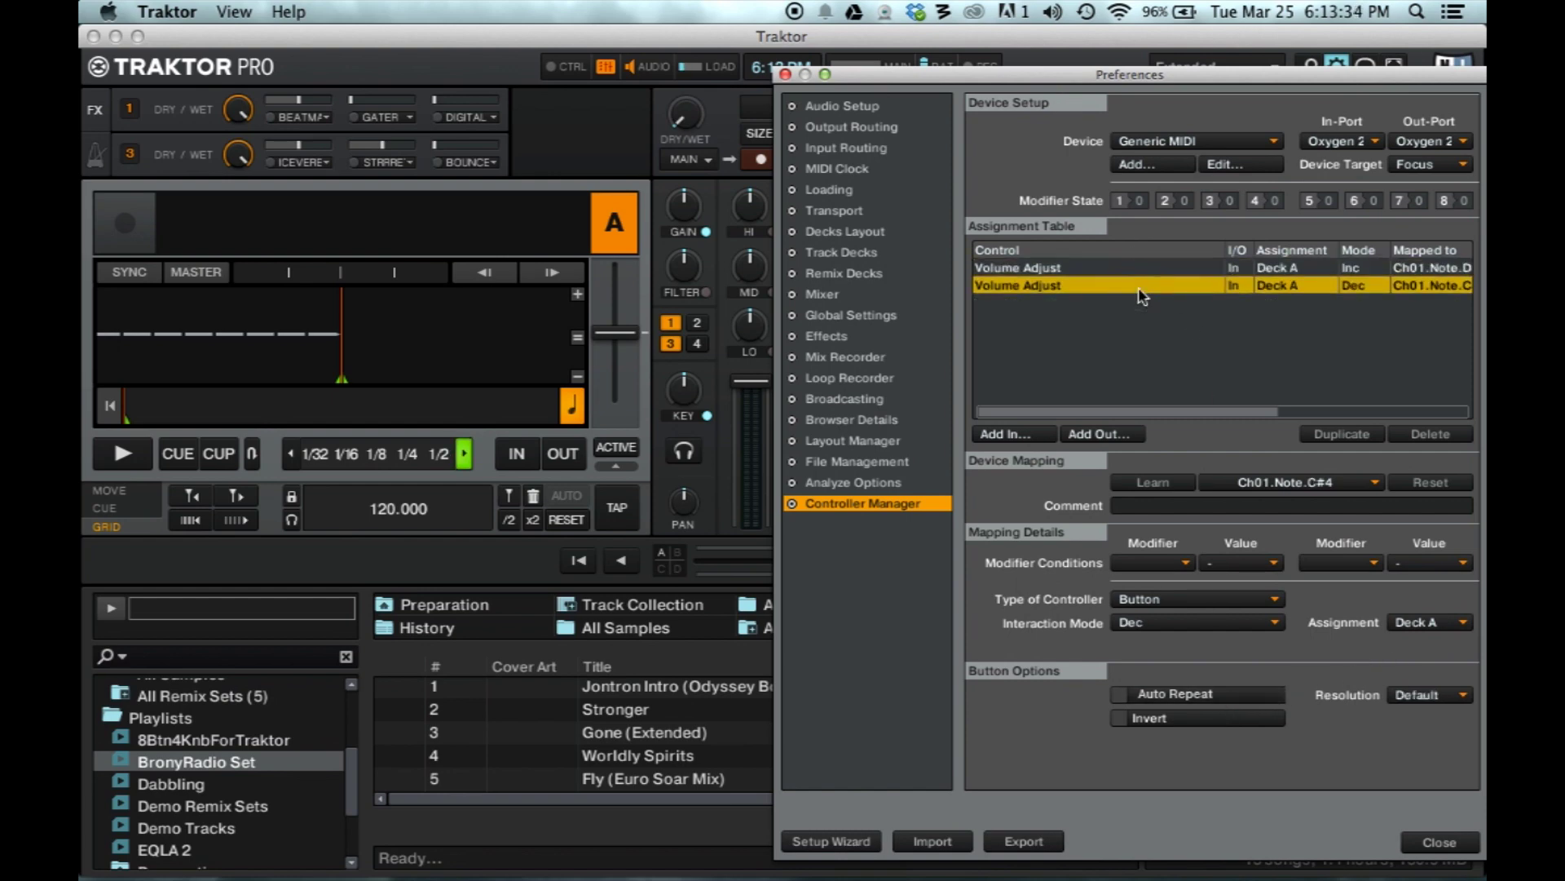
{"action": "left_click", "coordinate": [1465, 695]}
{"action": "left_click", "coordinate": [1414, 751]}
Turn on Auto Repeat for both Deck A volume keys, setting their resolution to Fine.
{"action": "left_click", "coordinate": [1465, 699]}
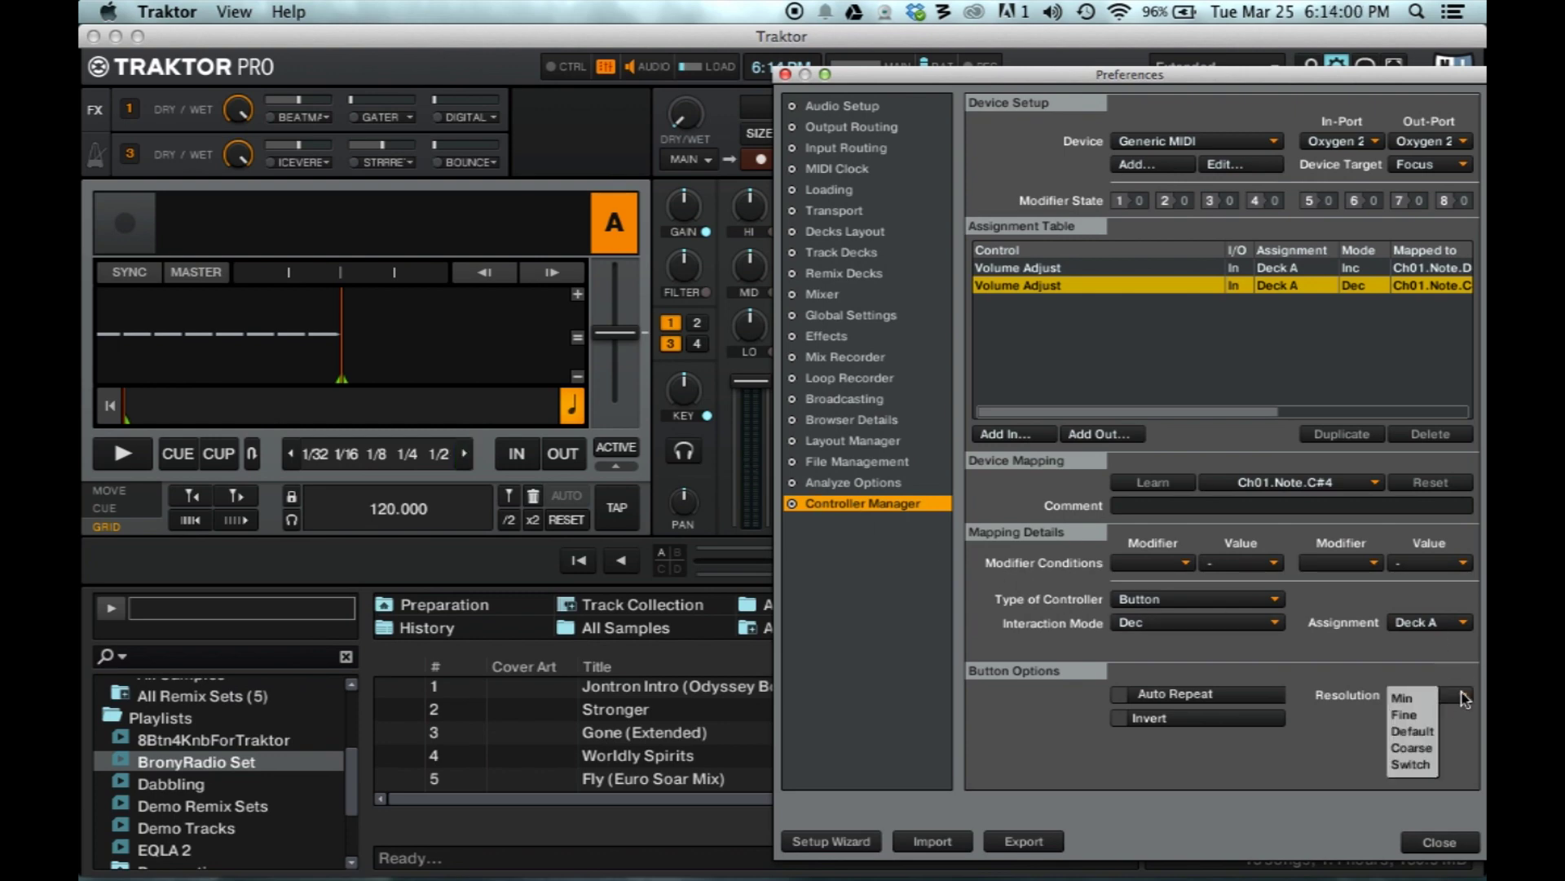
{"action": "left_click", "coordinate": [1418, 716]}
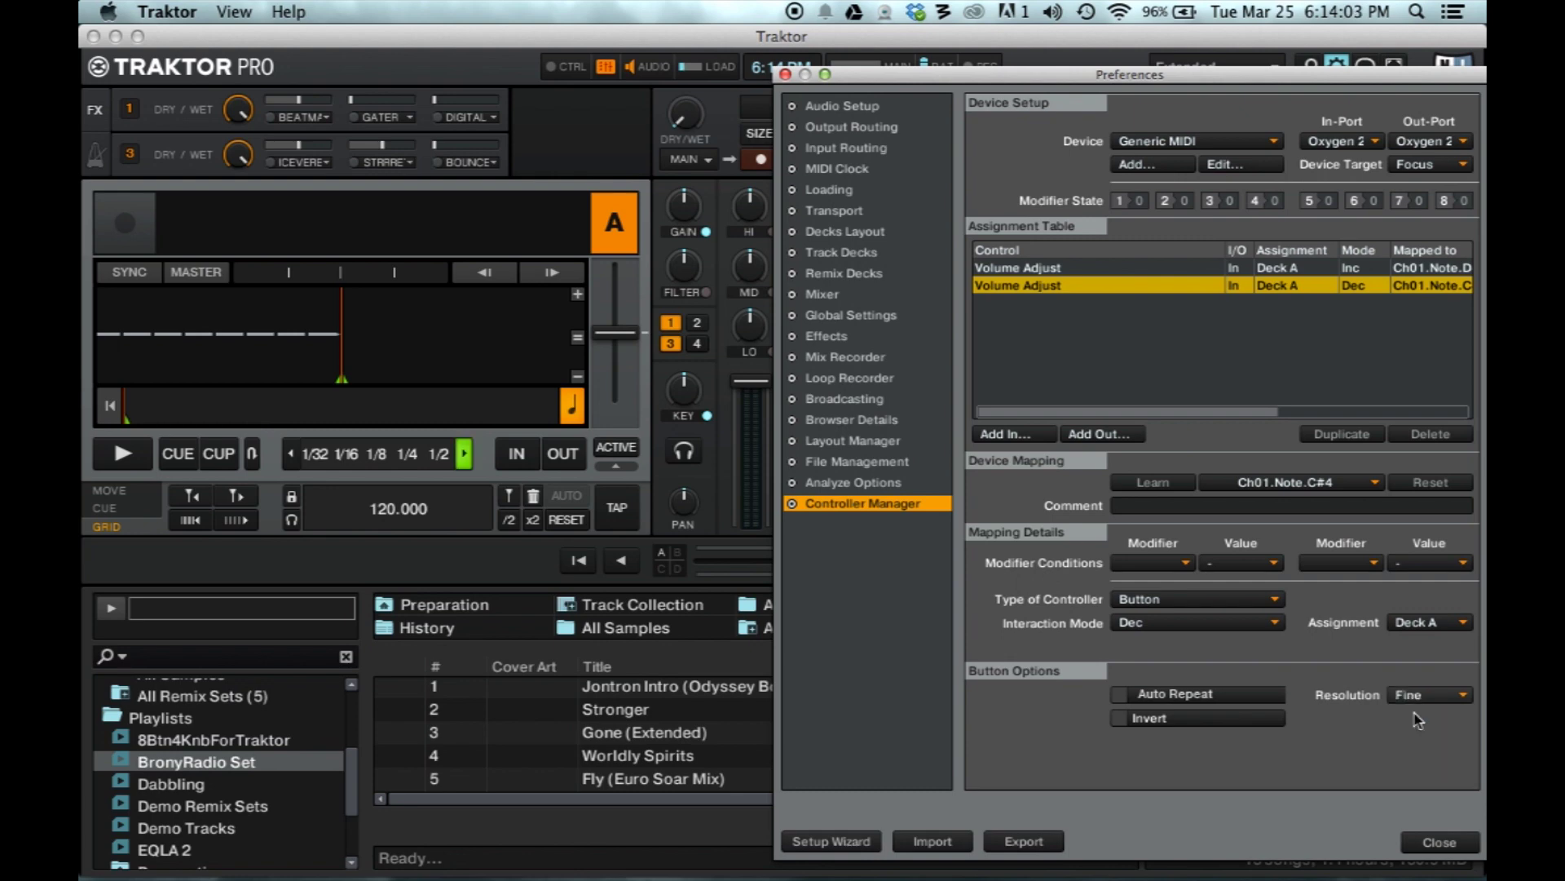
{"action": "left_click", "coordinate": [1118, 695]}
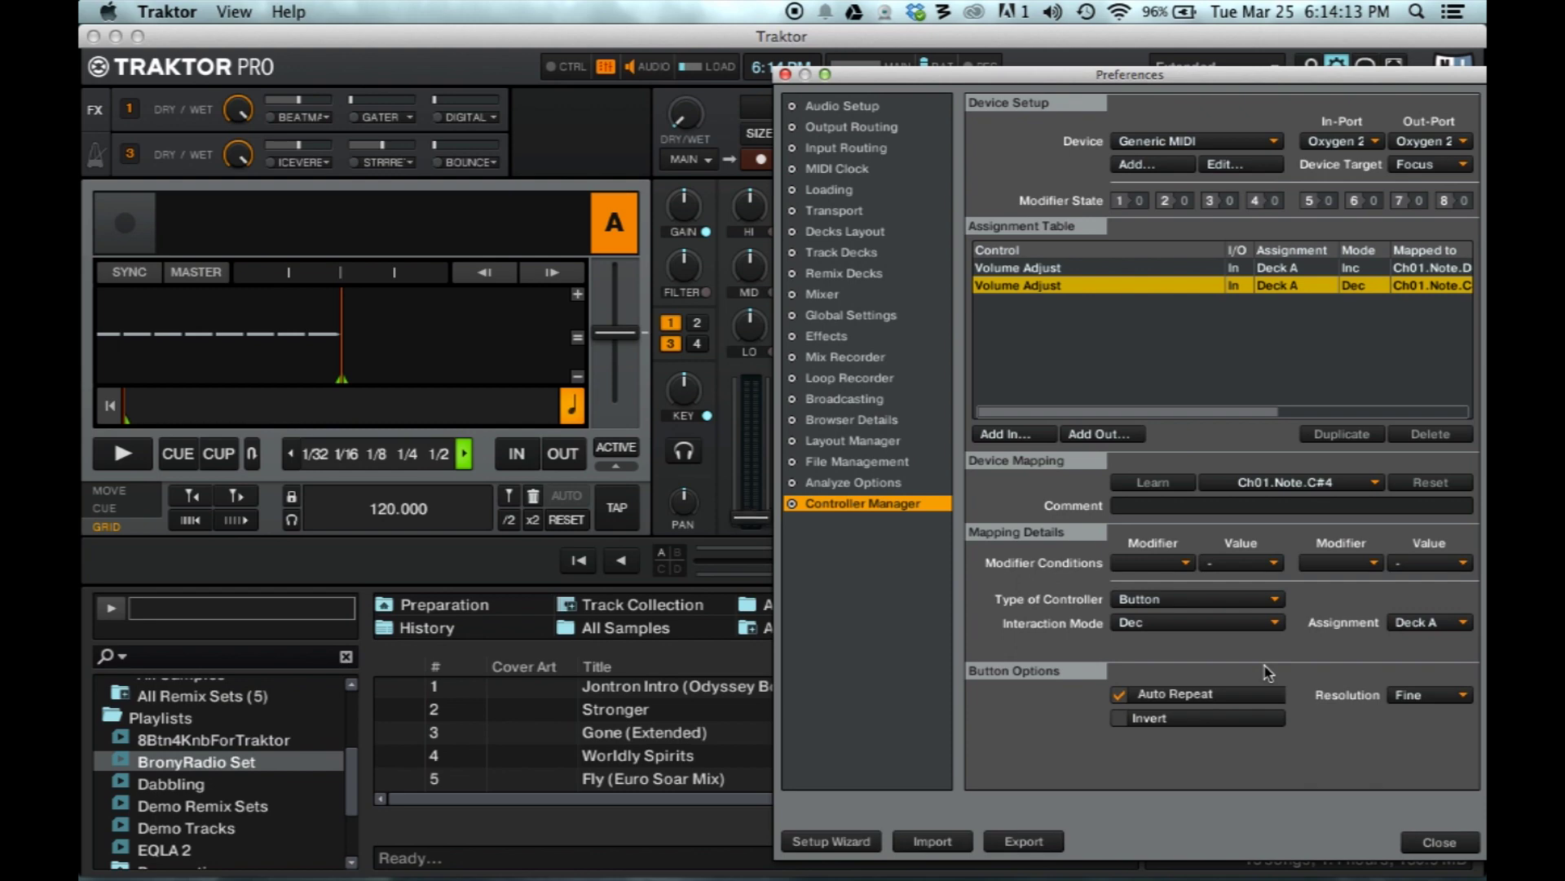
{"action": "left_click", "coordinate": [996, 269]}
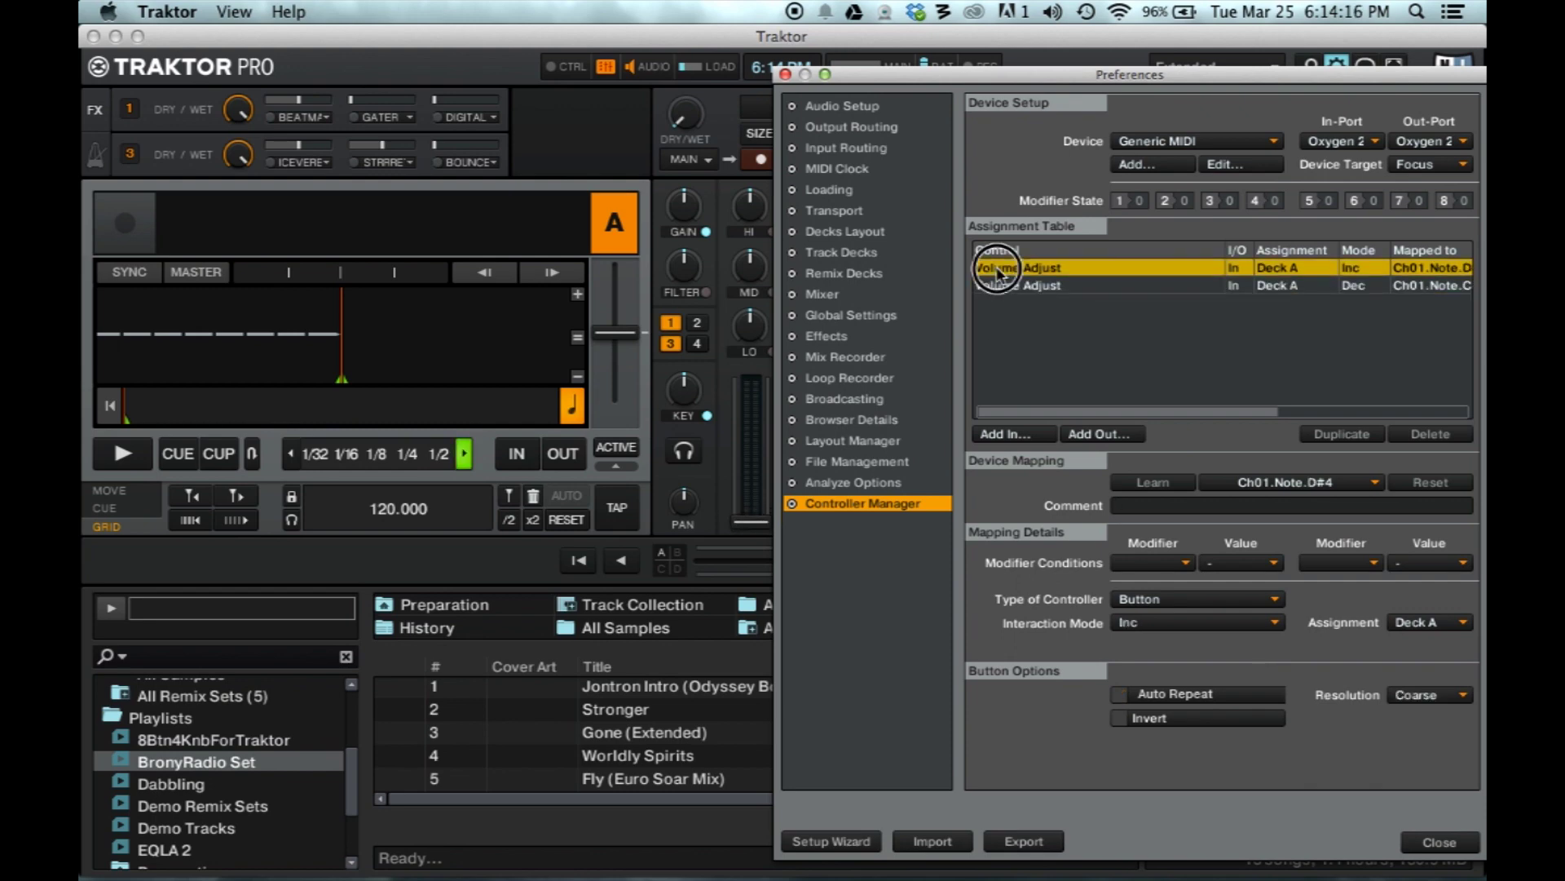
{"action": "left_click", "coordinate": [1120, 695]}
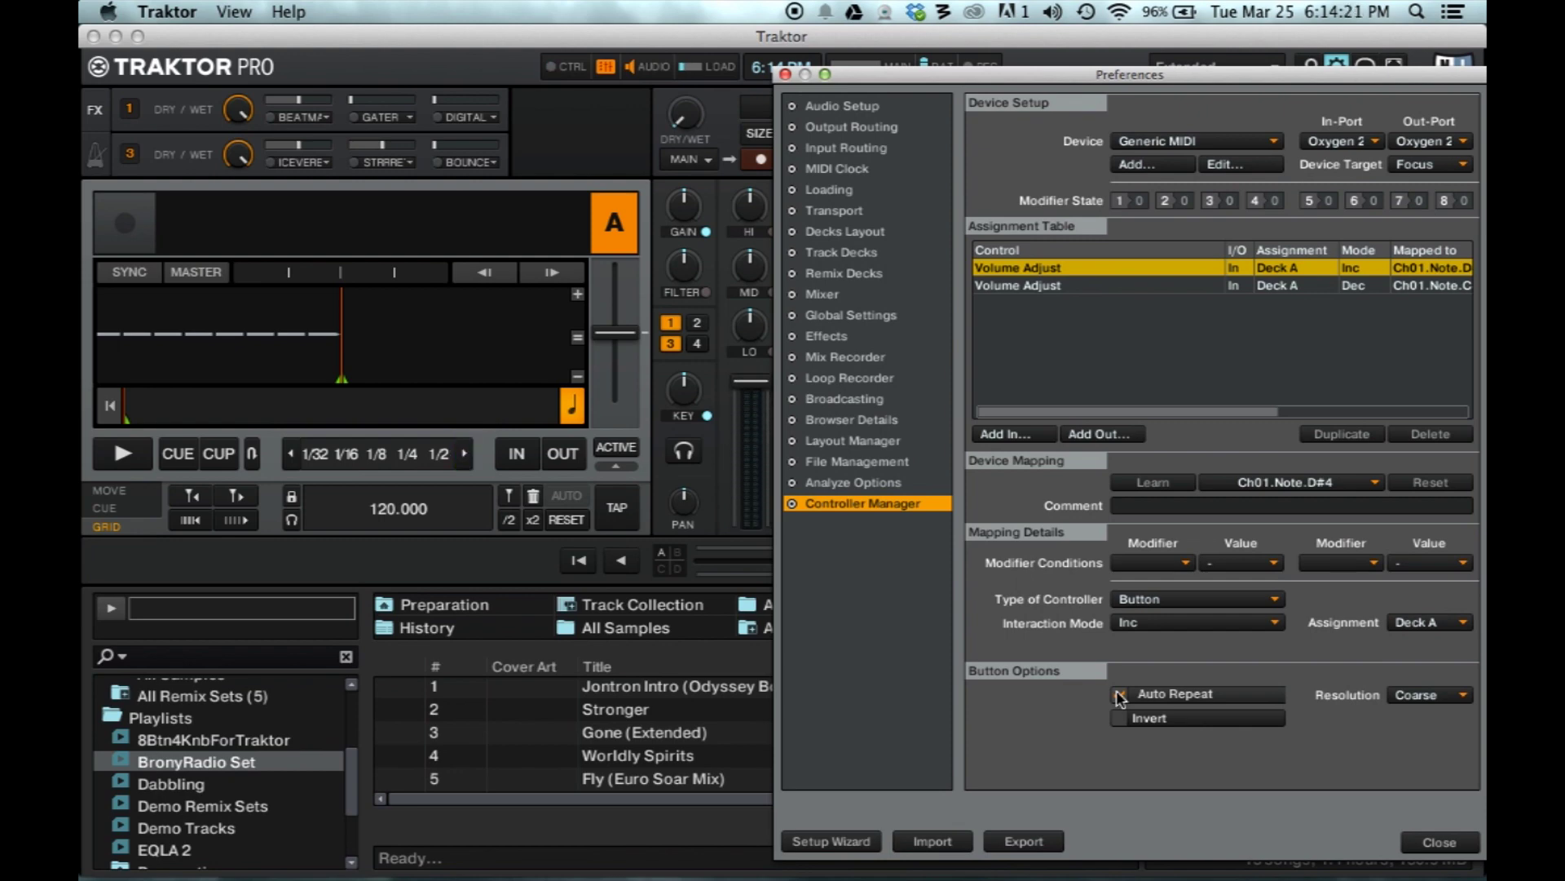
{"action": "left_click", "coordinate": [1463, 696]}
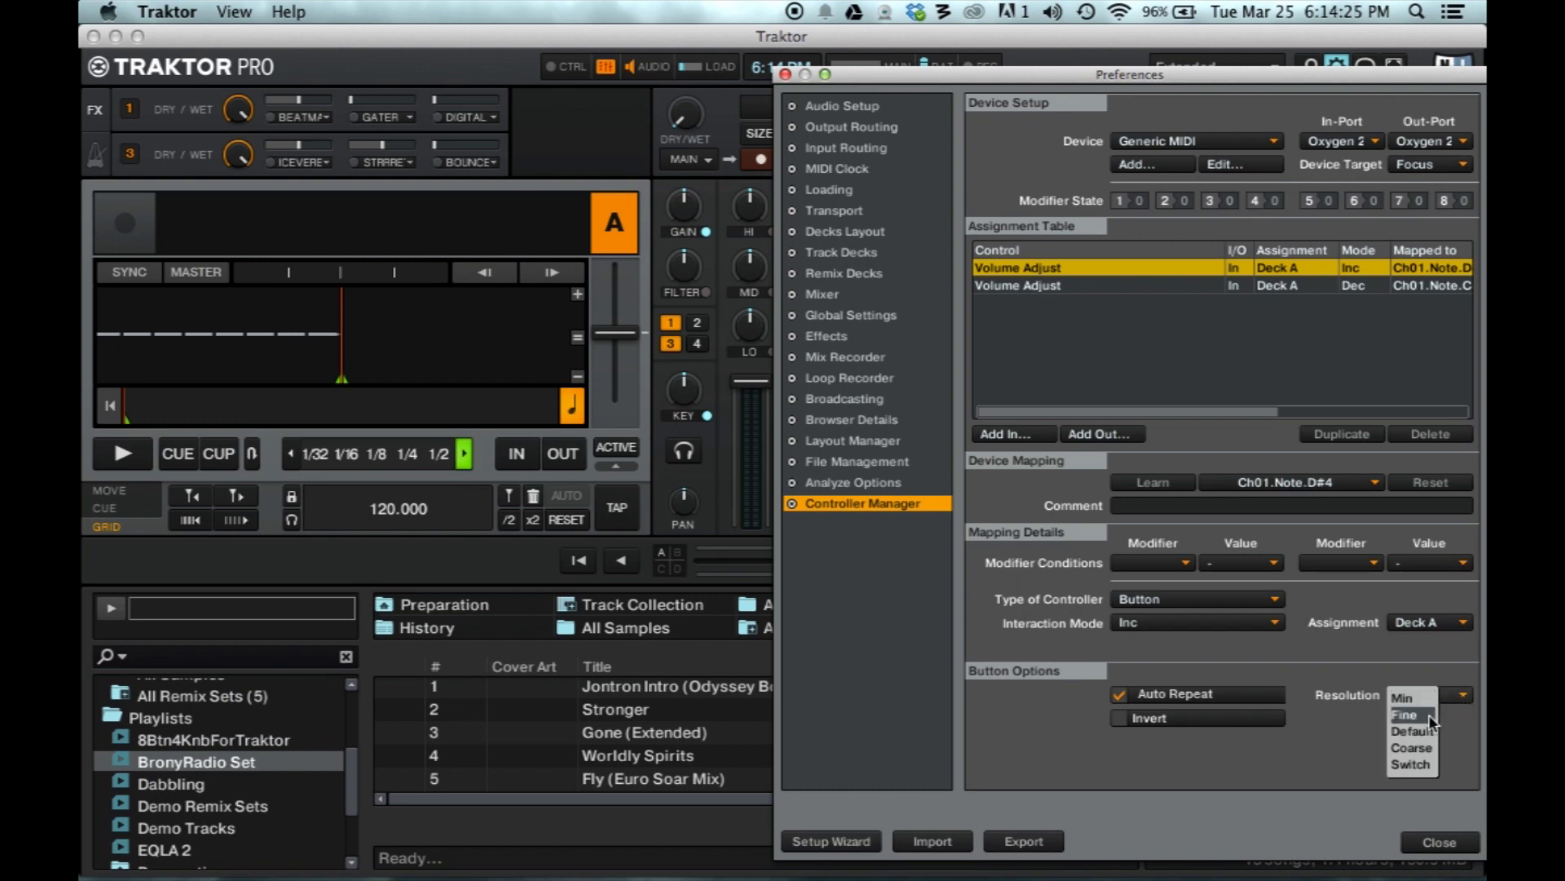
{"action": "left_click", "coordinate": [1431, 717]}
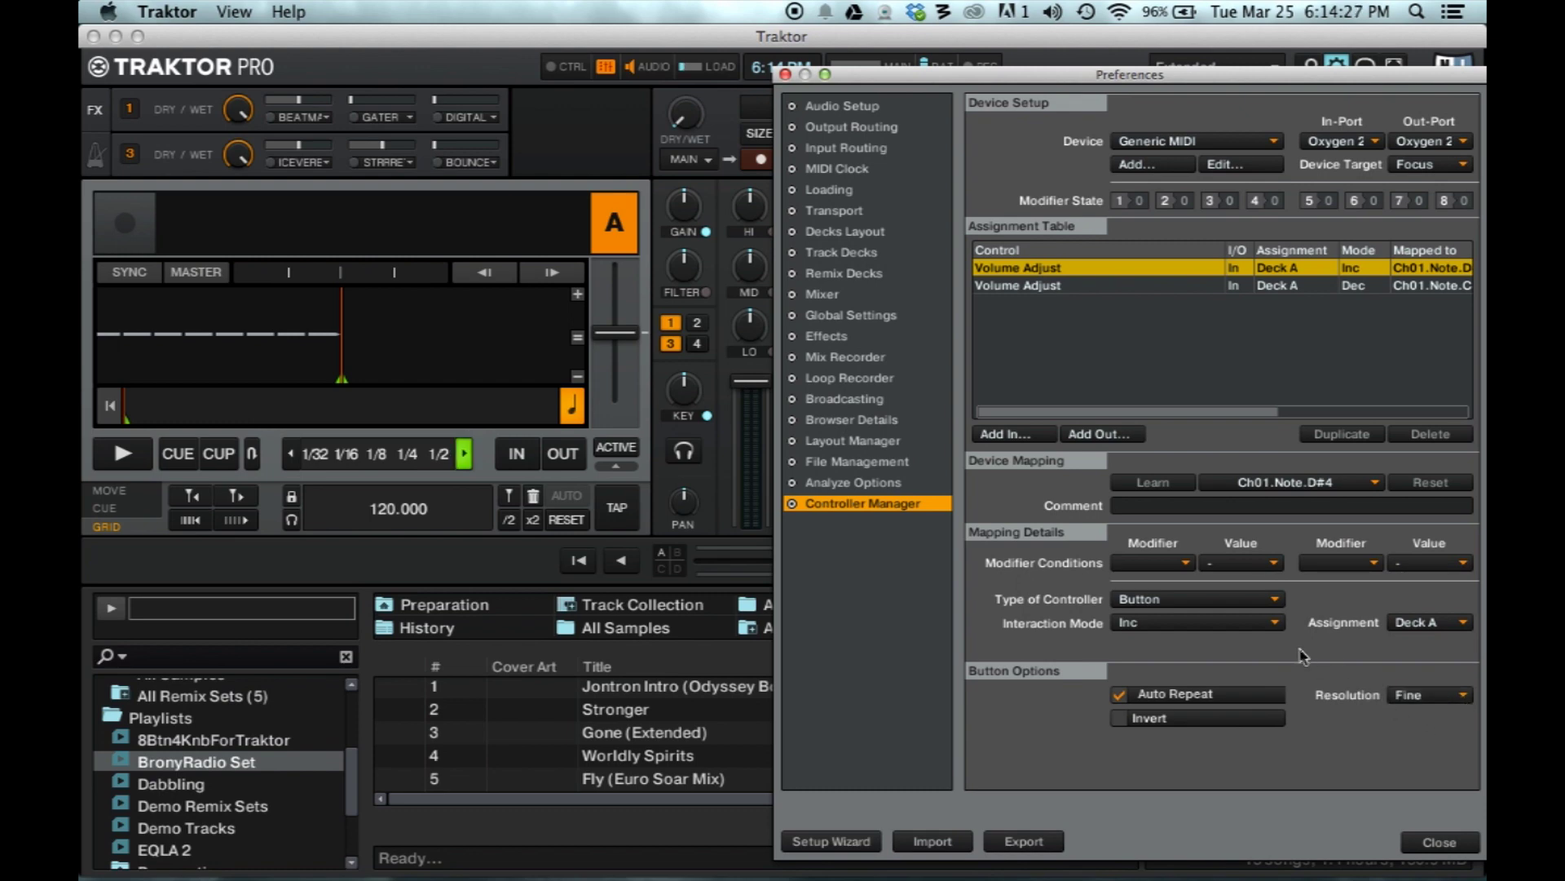
Change the resolution of both the decrease and increase mappings to Default.
{"action": "left_click", "coordinate": [1028, 287]}
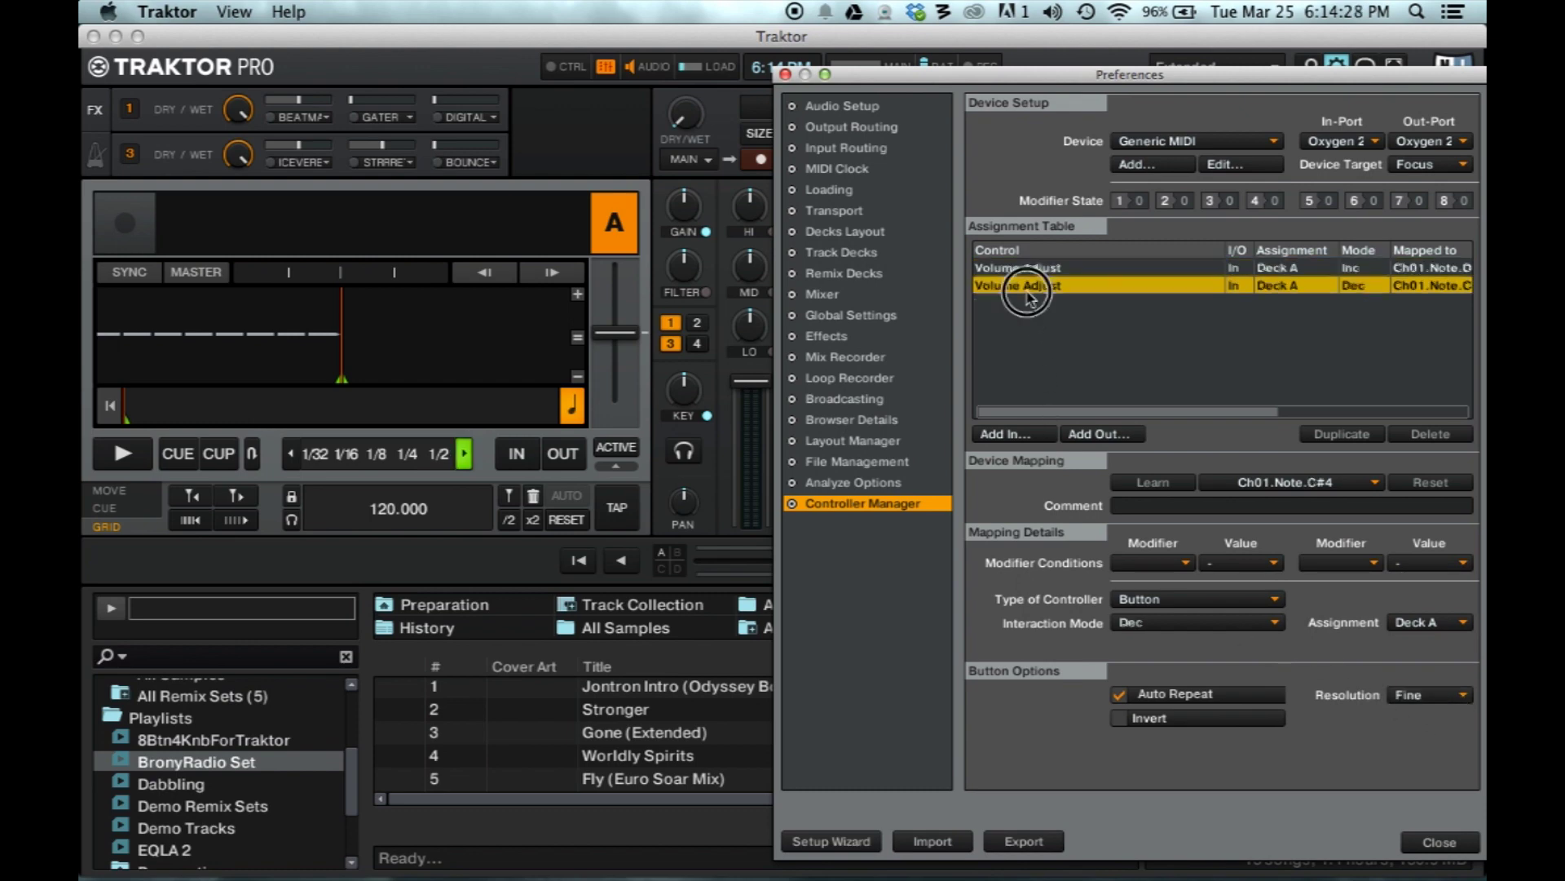
{"action": "left_click", "coordinate": [1461, 696]}
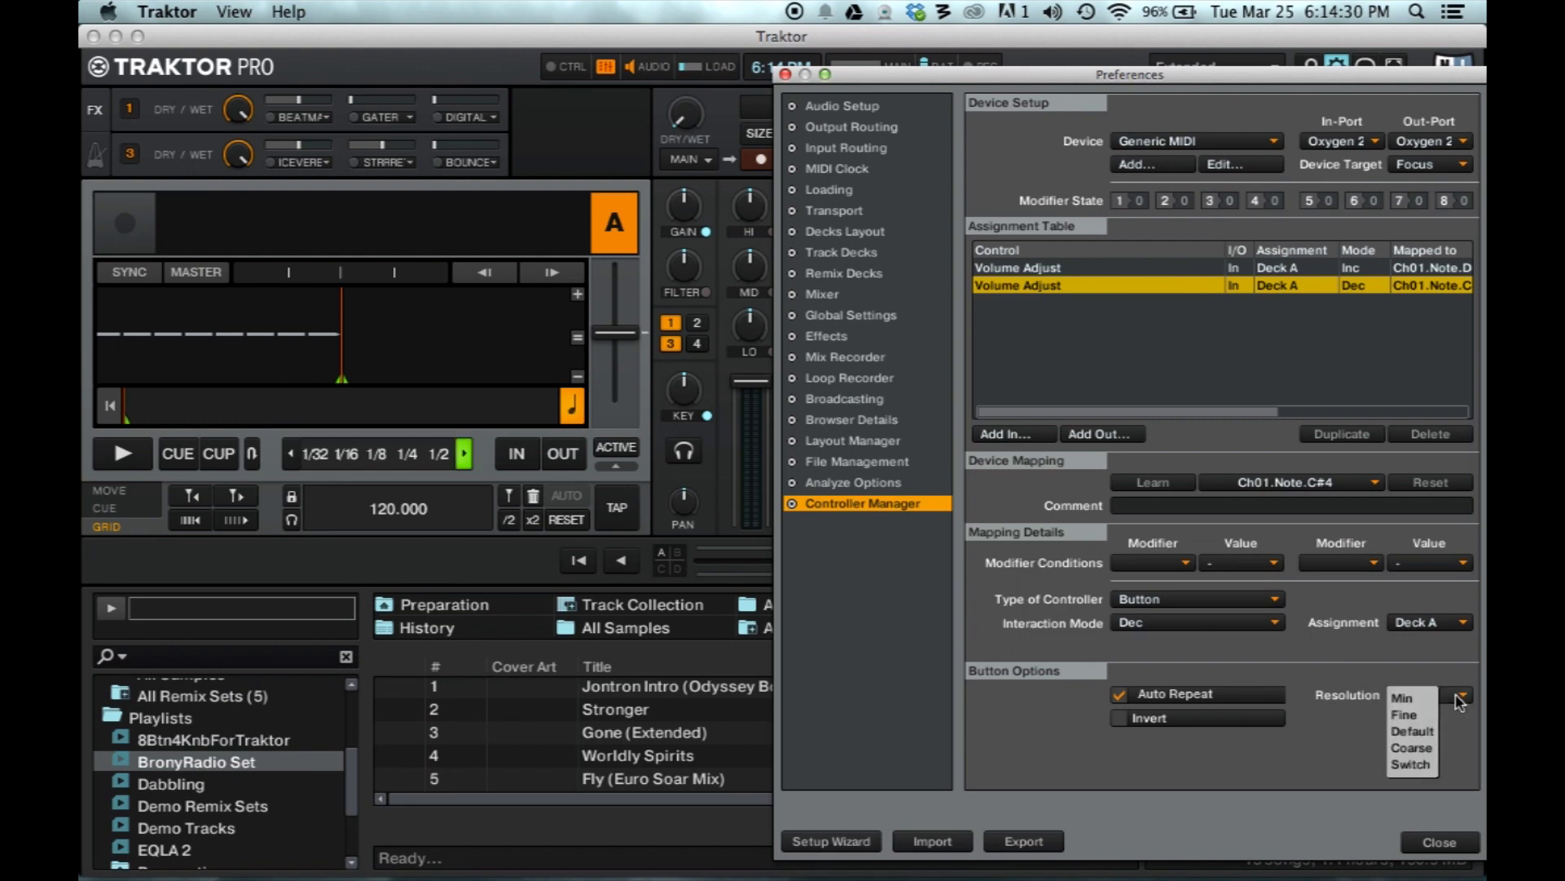
{"action": "left_click", "coordinate": [1428, 736]}
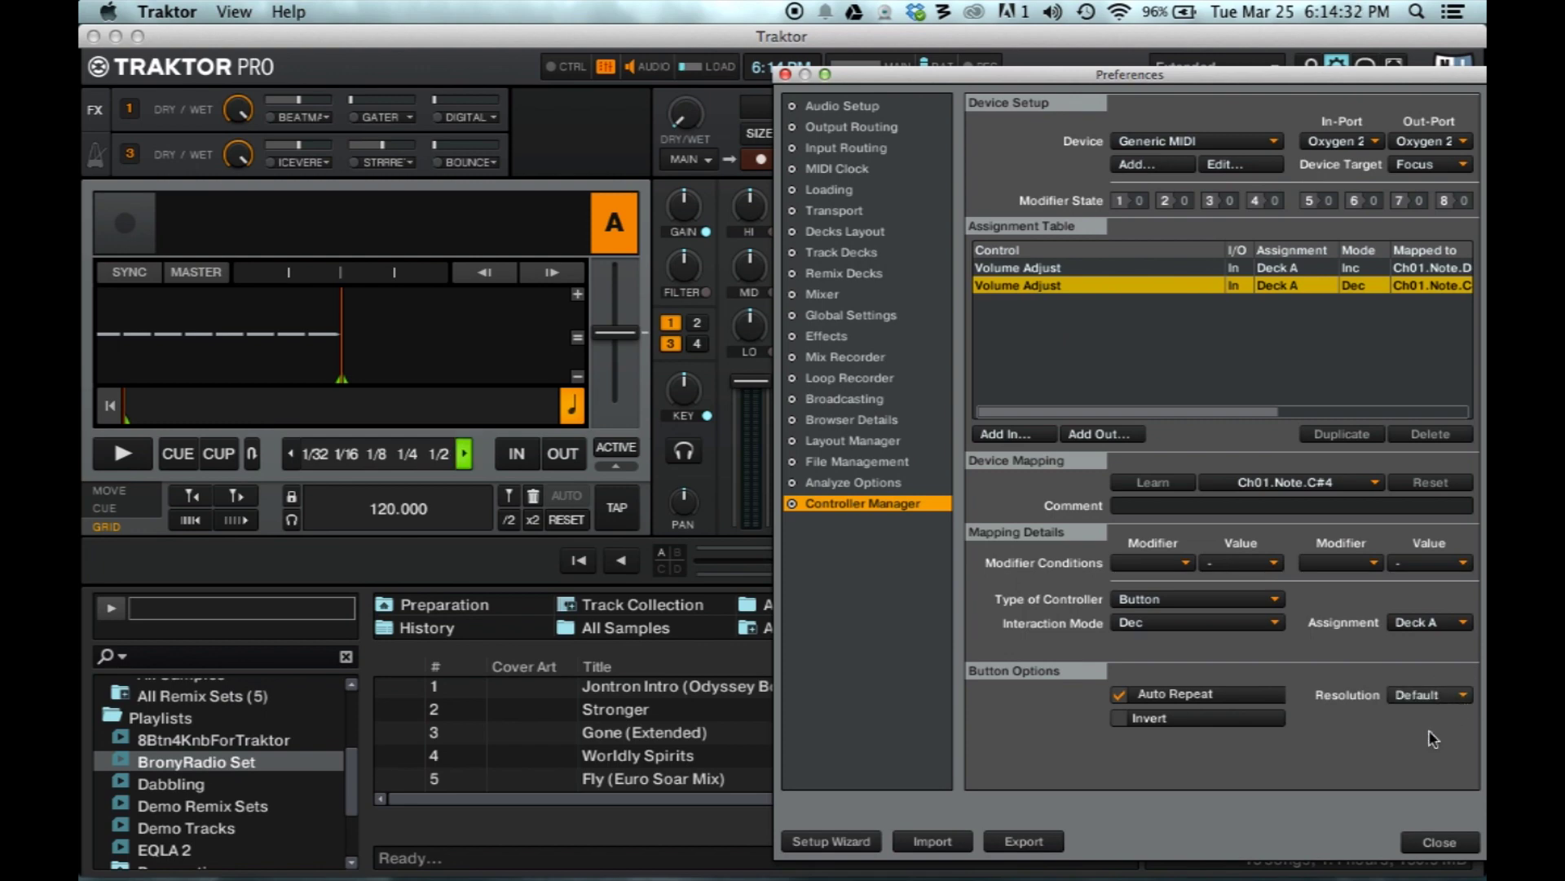
{"action": "left_click", "coordinate": [1150, 275]}
{"action": "left_click", "coordinate": [1459, 696]}
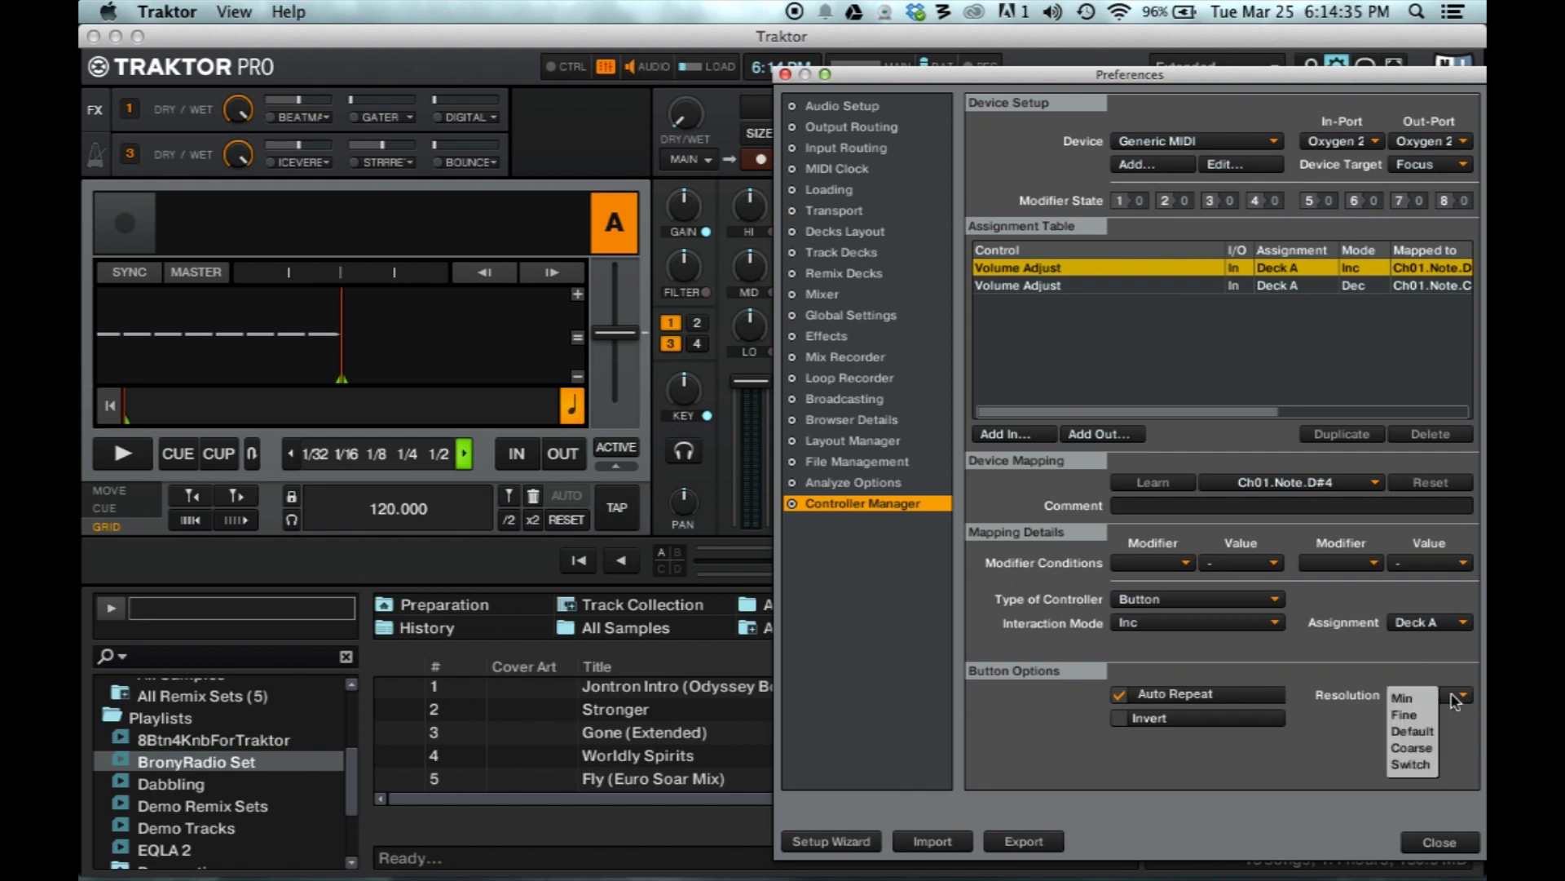
{"action": "left_click", "coordinate": [1425, 738]}
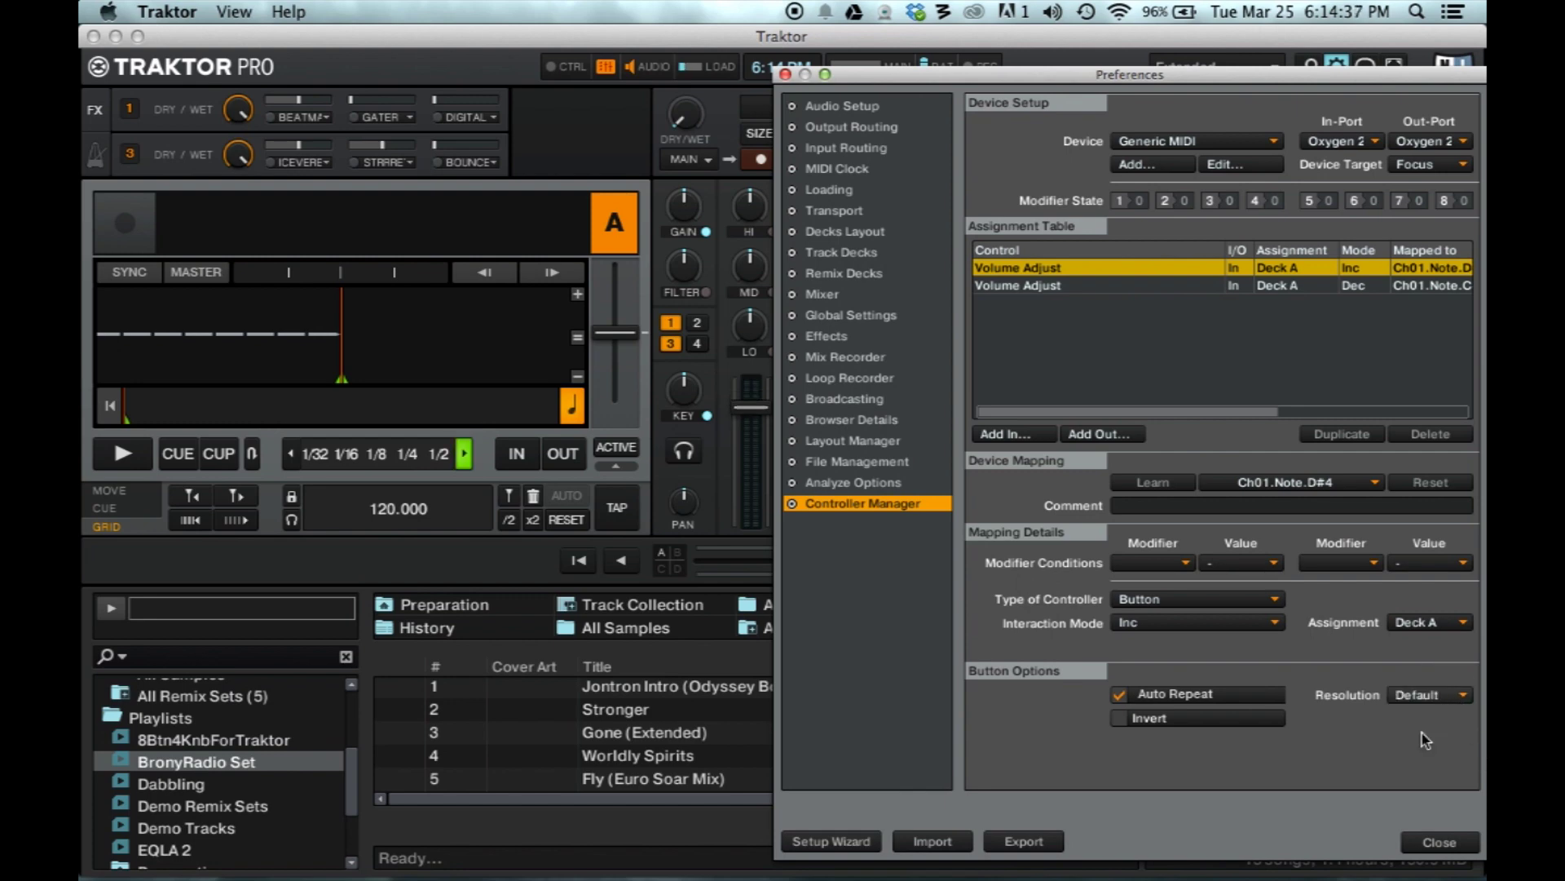